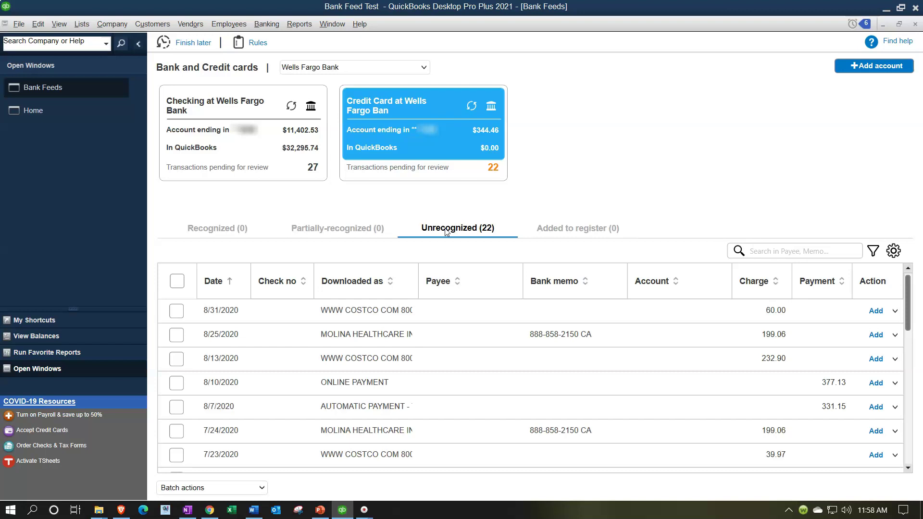
Compare the unrecognized transactions pending for the Wells Fargo checking and credit card accounts.
click(229, 168)
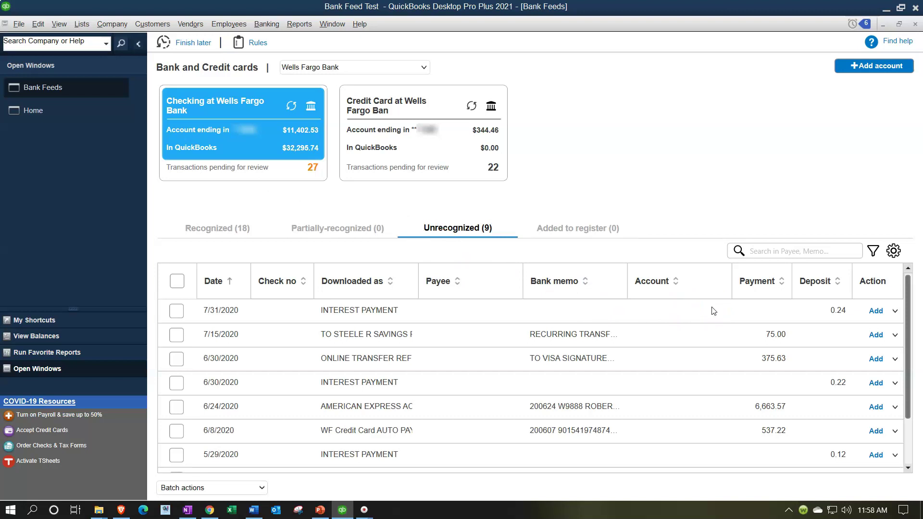
click(465, 178)
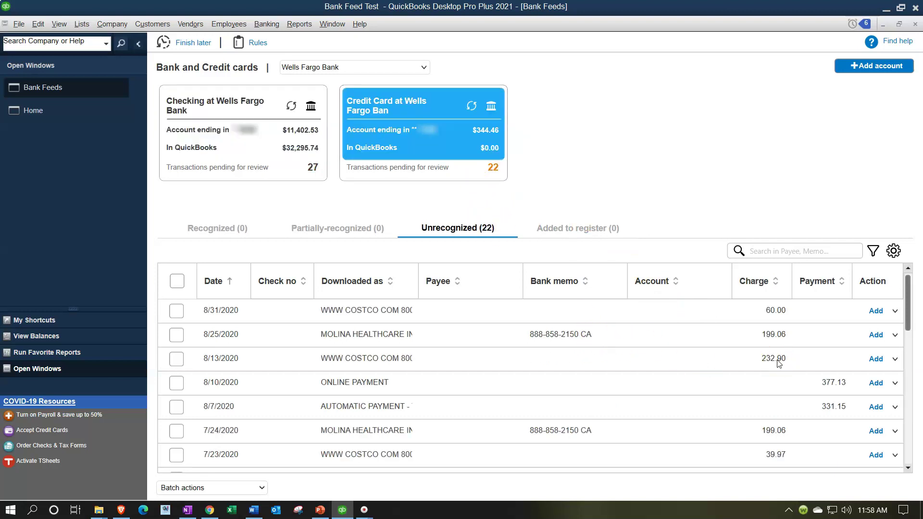
click(753, 287)
click(812, 307)
Run the standard balance sheet report and customize its date range to 01/01/2020 through 12/31/2020.
click(300, 25)
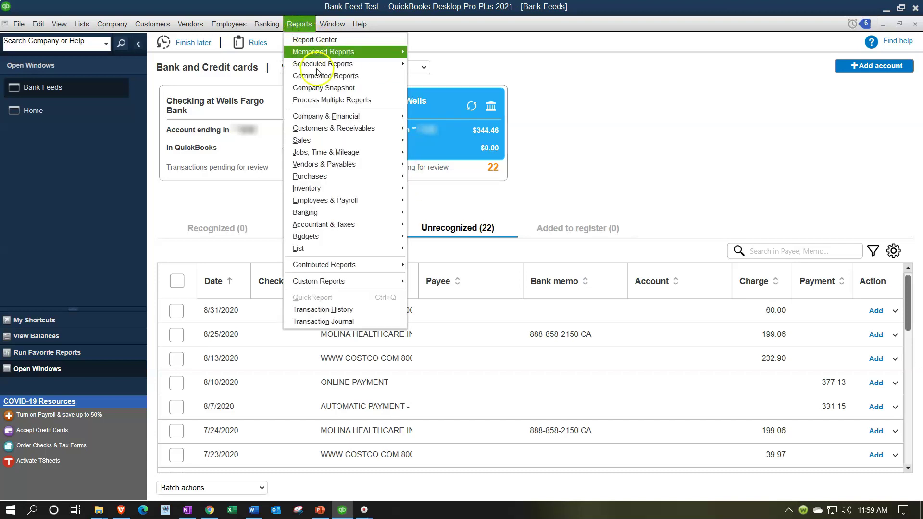
mouse_move(337, 117)
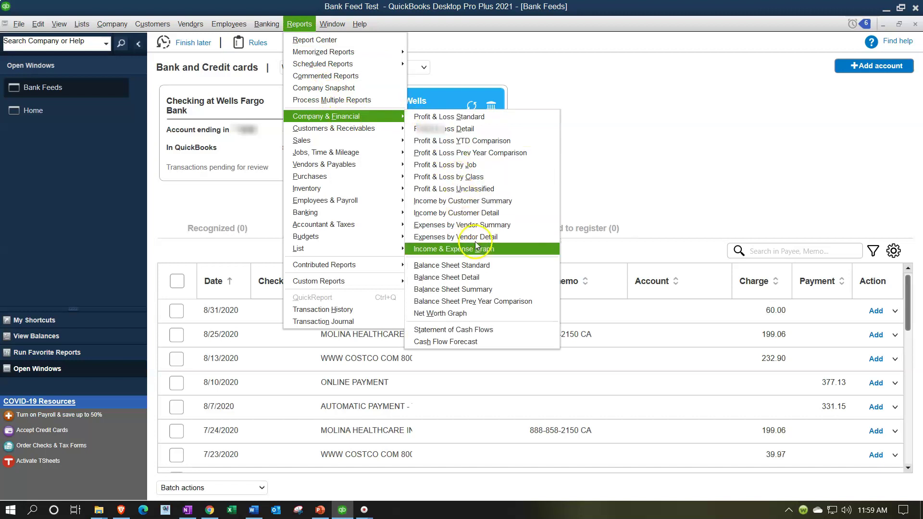
click(473, 264)
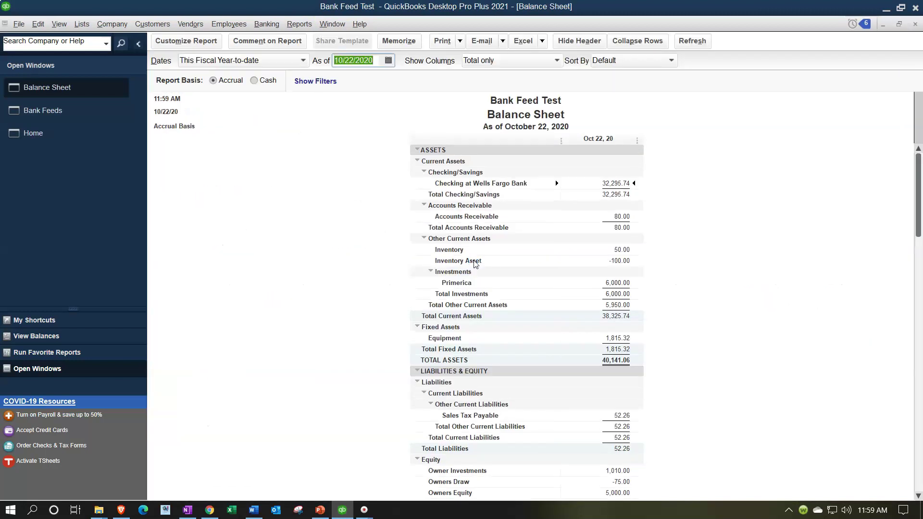
click(201, 44)
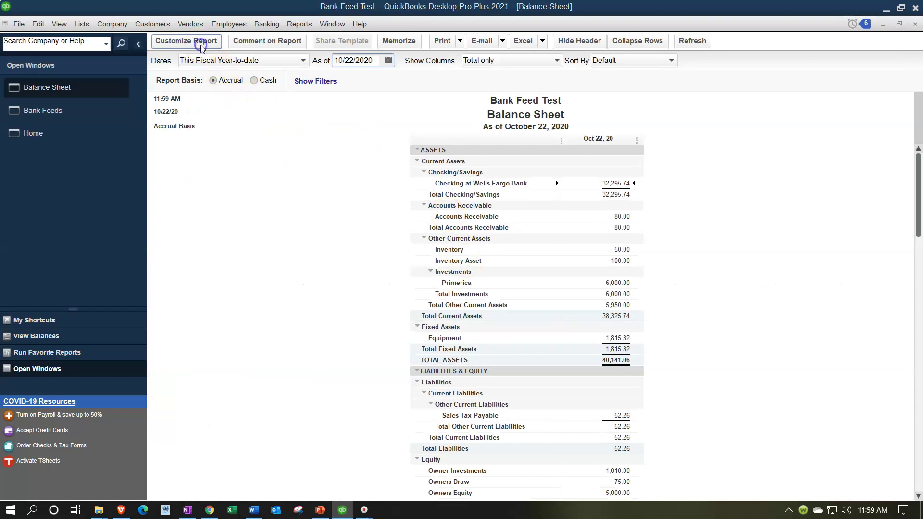
text(1/1/20)
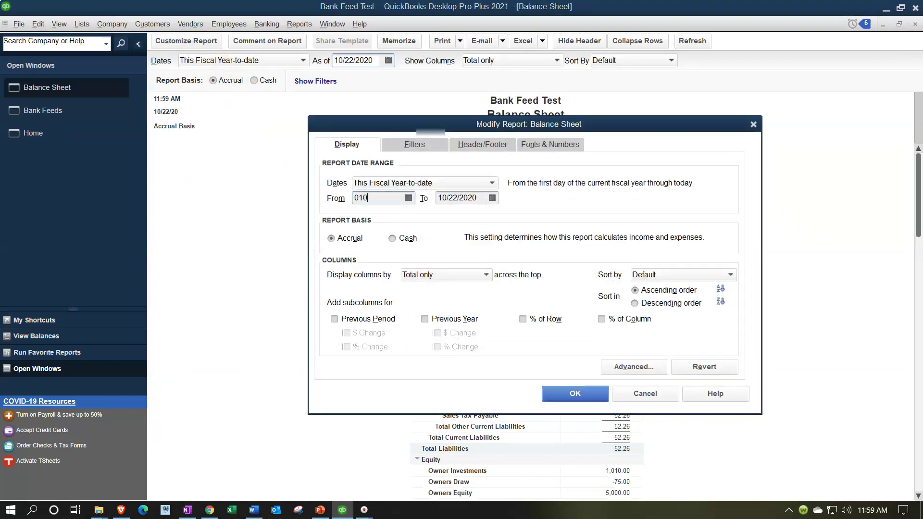
key(Tab)
text(12/31/20)
key(Tab)
click(564, 393)
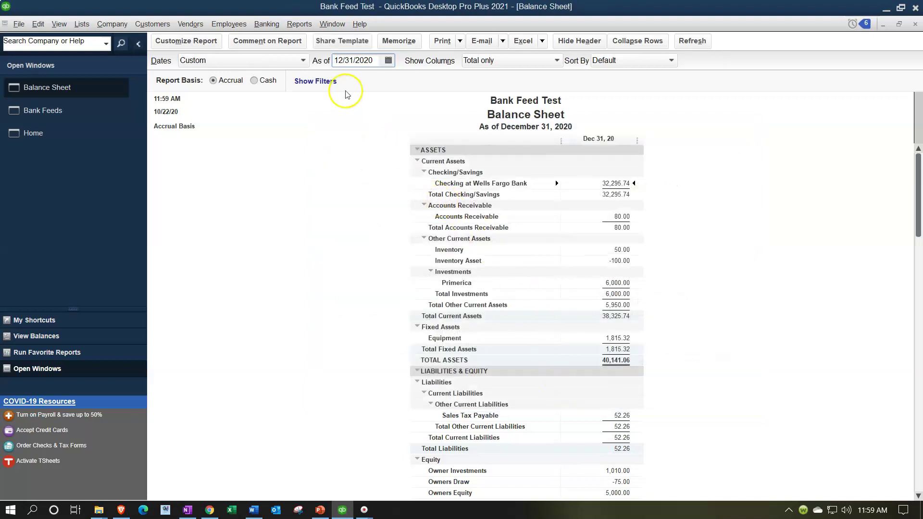
Run the standard profit and loss report for 01/01/2020 through 12/31/2020.
click(299, 24)
mouse_move(361, 116)
click(454, 118)
key(Tab)
text(010120)
key(Tab)
text(123120)
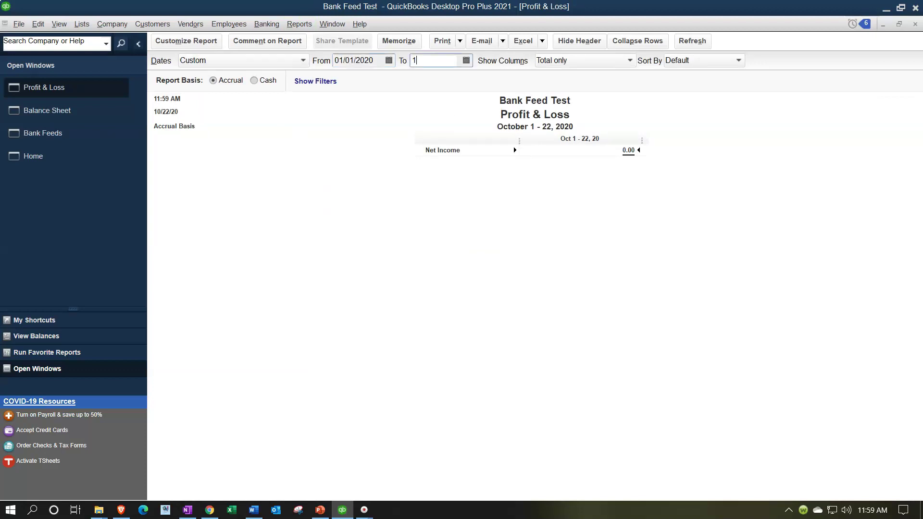
key(Tab)
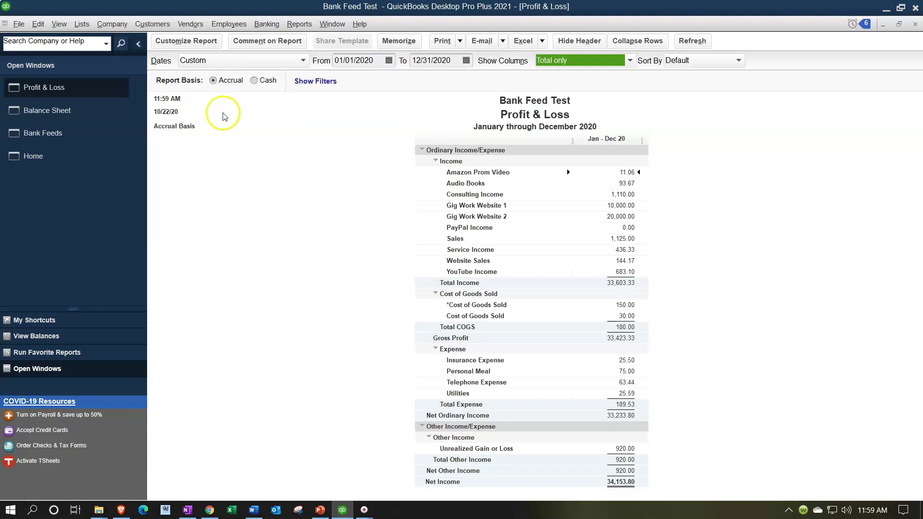
Compare the balance sheet with the profit and loss report, and examine the balance sheet's liabilities section for credit card balances.
click(89, 115)
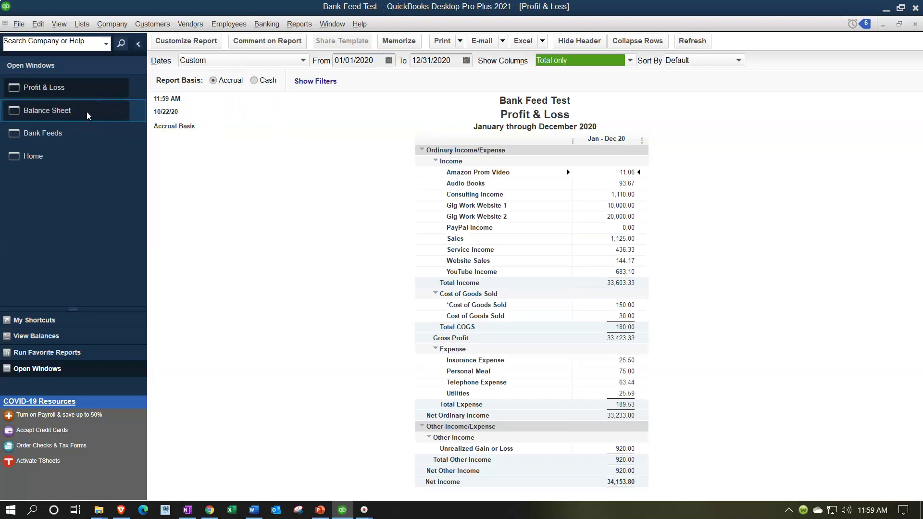
click(342, 153)
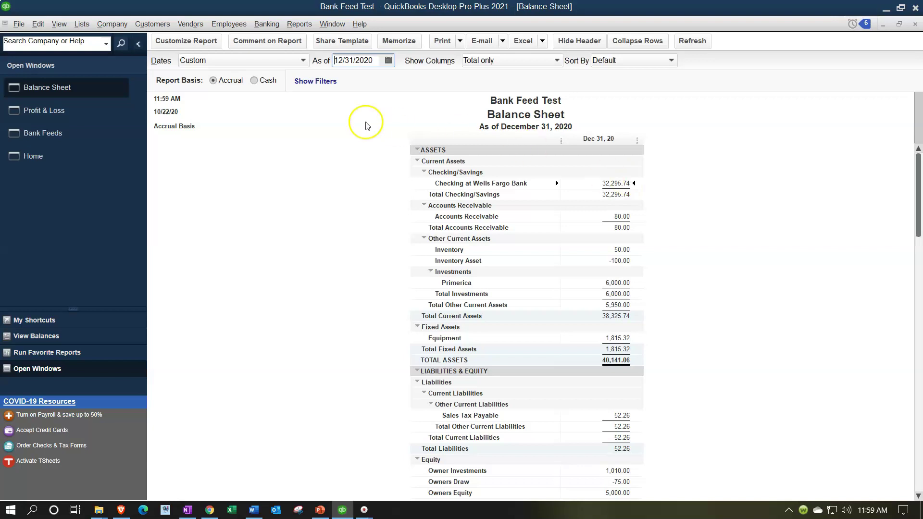
click(97, 119)
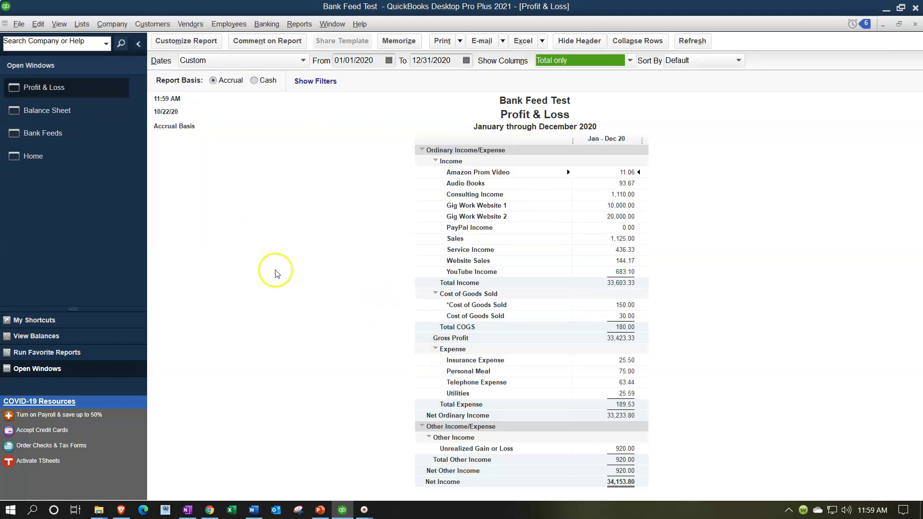
click(87, 118)
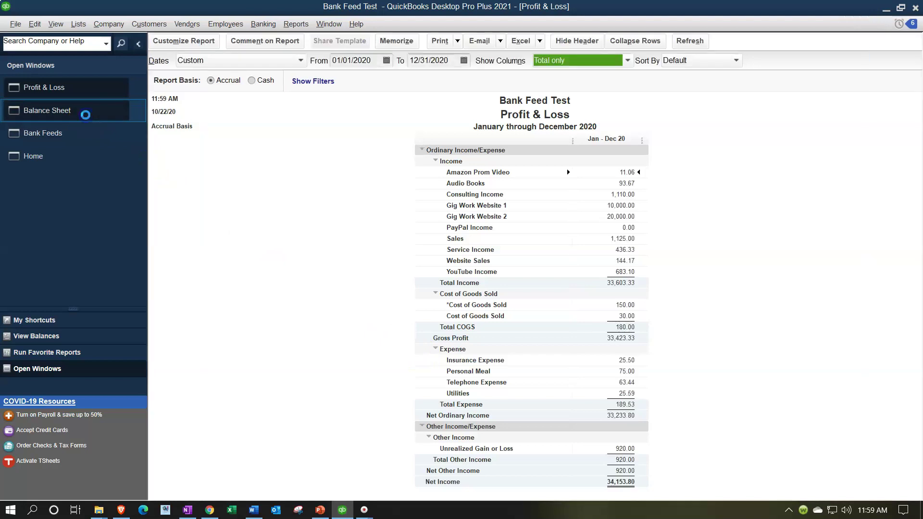
scroll(365, 325, down, 1)
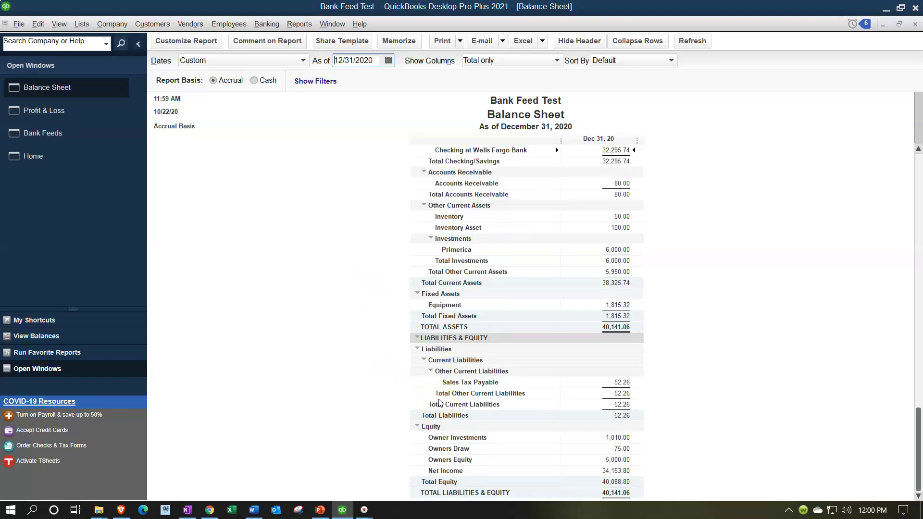
click(411, 381)
click(558, 394)
scroll(559, 396, up, 1)
Review the transactions behind the Checking at Wells Fargo Bank balance, and return to the balance sheet.
double_click(612, 187)
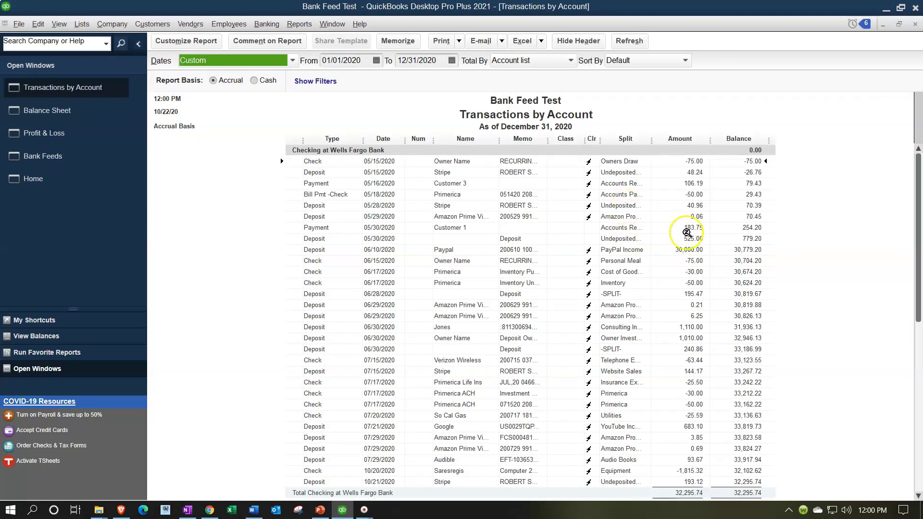
click(688, 222)
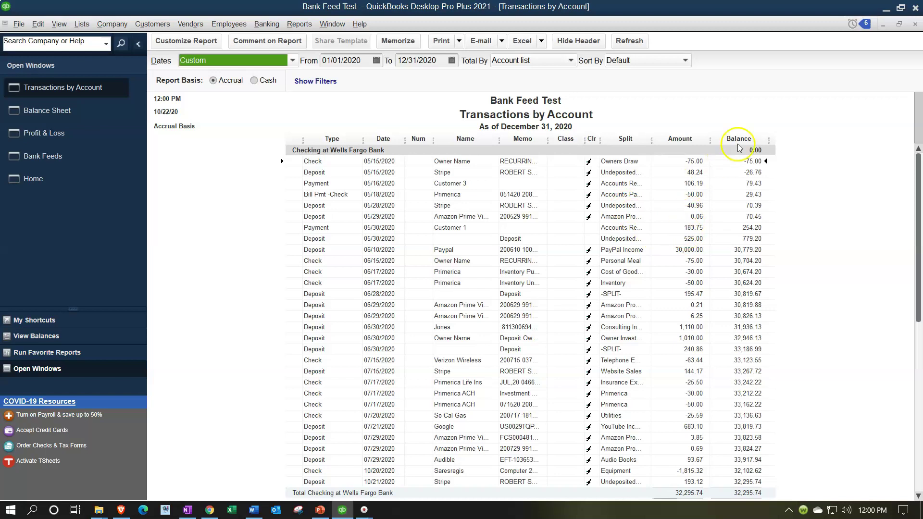
click(915, 25)
scroll(665, 380, down, 1)
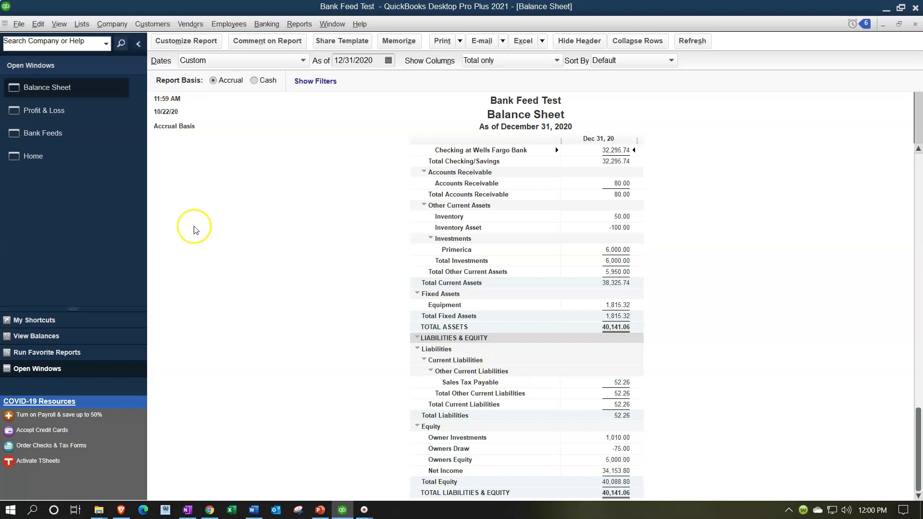
Return to the bank feeds and examine the pending checking transactions and the credit card's charges and payments.
click(73, 140)
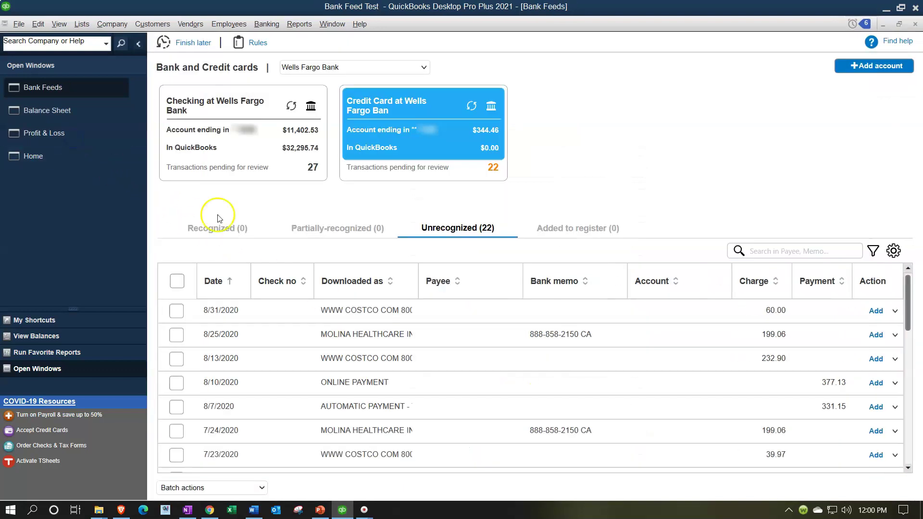
click(412, 174)
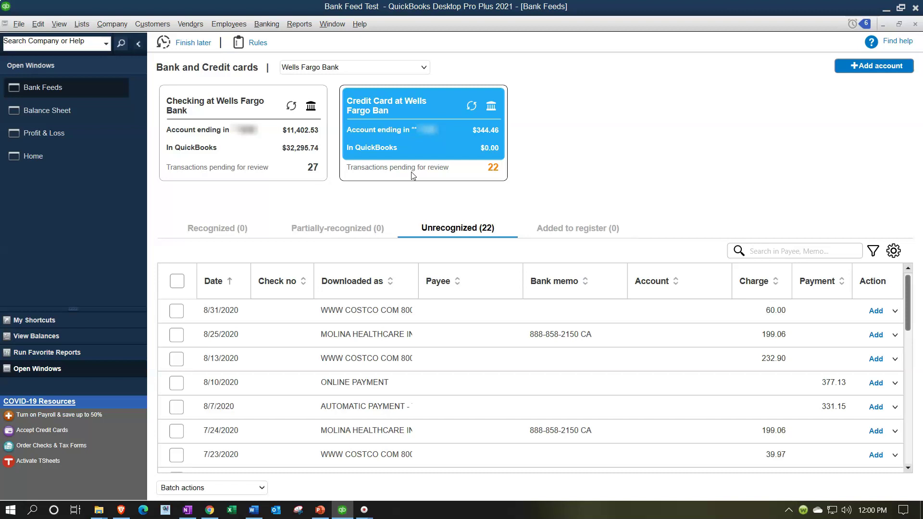
click(255, 156)
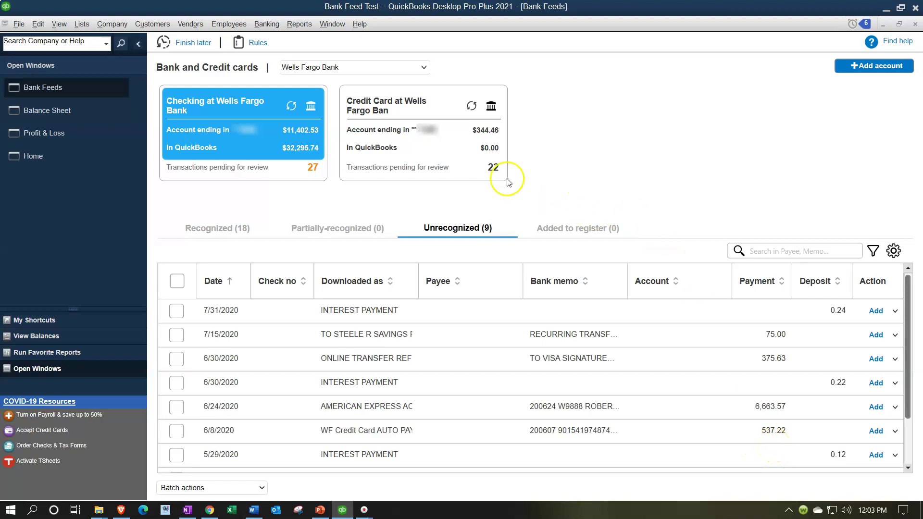
click(411, 137)
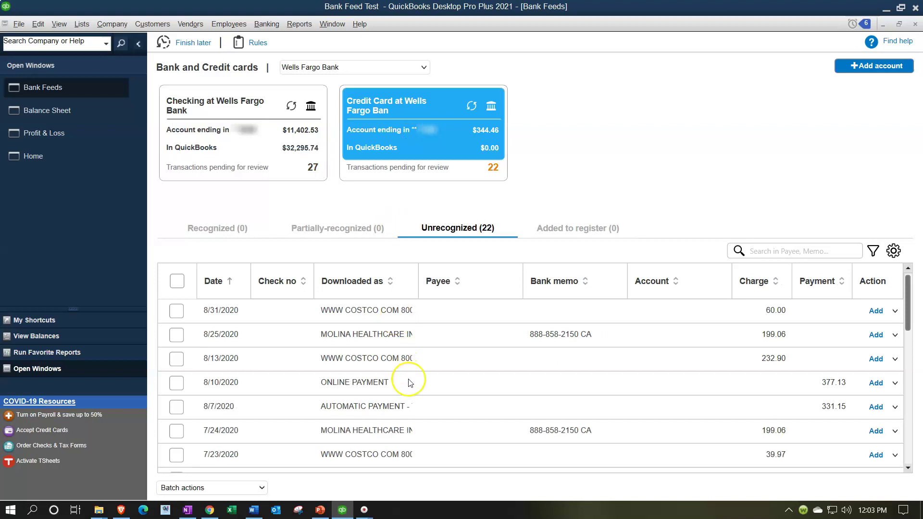
scroll(409, 380, down, 3)
scroll(410, 383, down, 1)
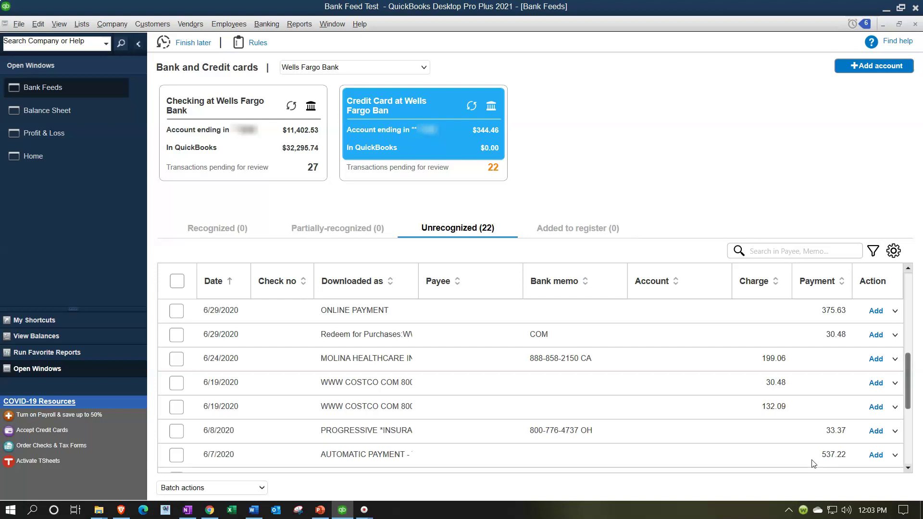
scroll(812, 463, up, 5)
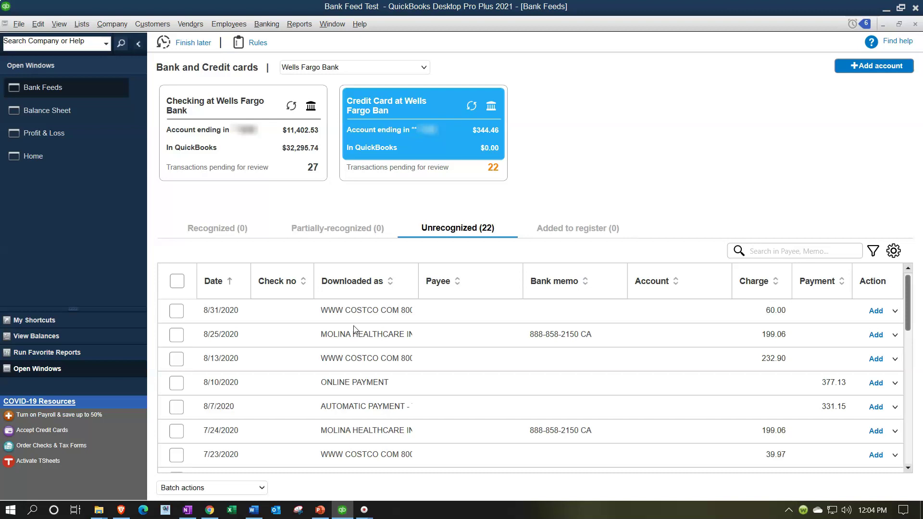
Start a new vendor named Costco as the payee of the 8/31/2020 credit card charge.
click(447, 310)
click(567, 312)
click(633, 313)
click(459, 310)
click(512, 312)
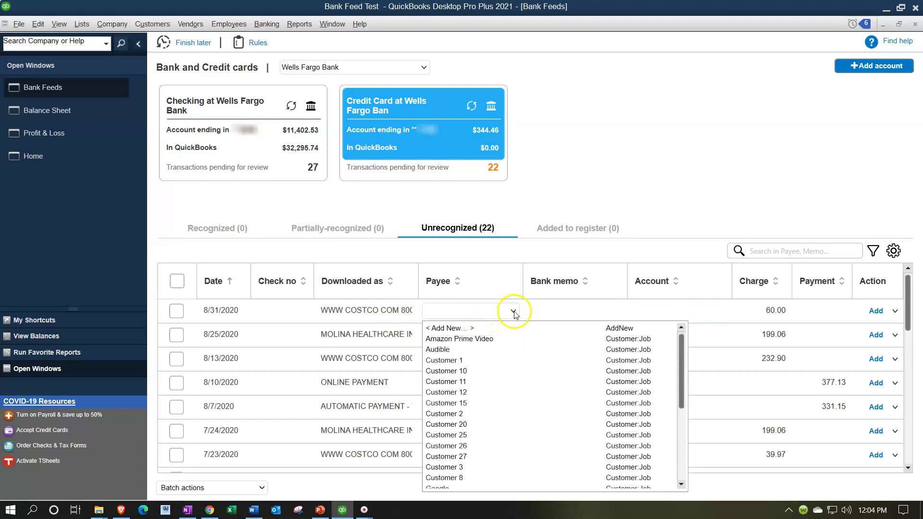
click(448, 328)
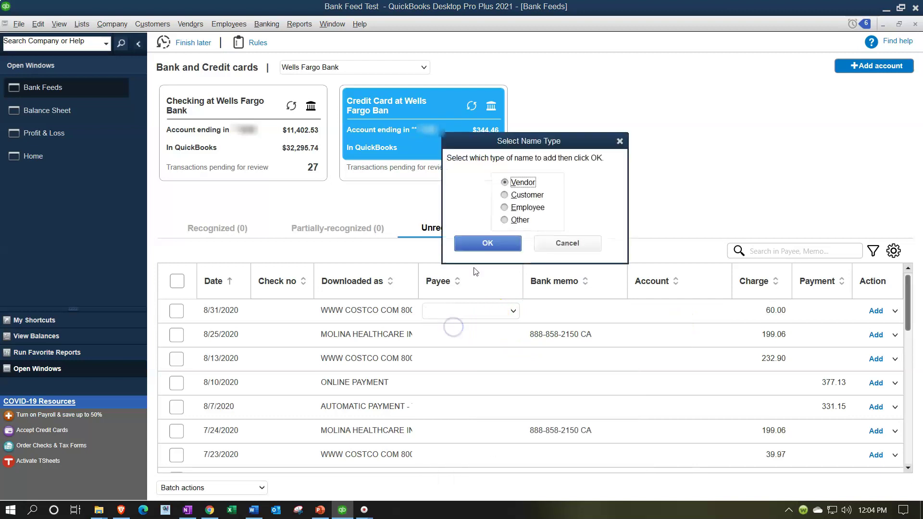
click(492, 243)
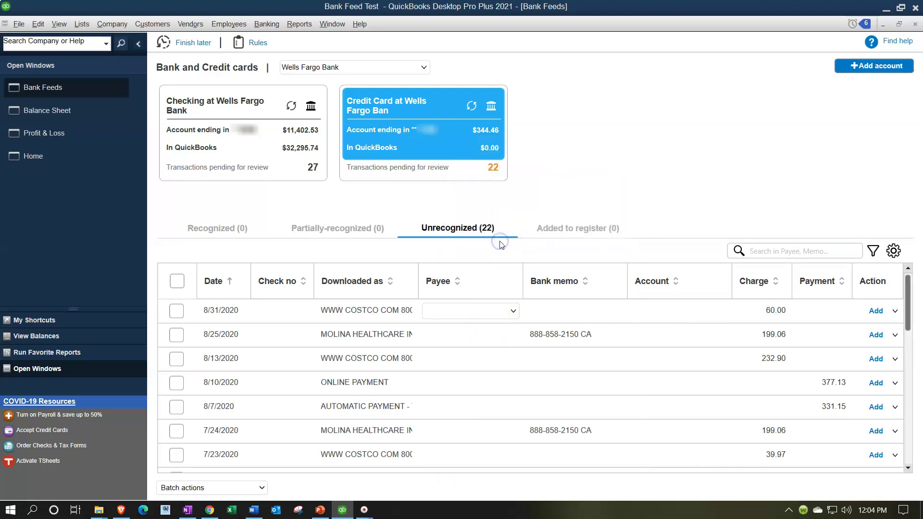
text(Costco)
key(Tab)
key(Tab)
key(Tab)
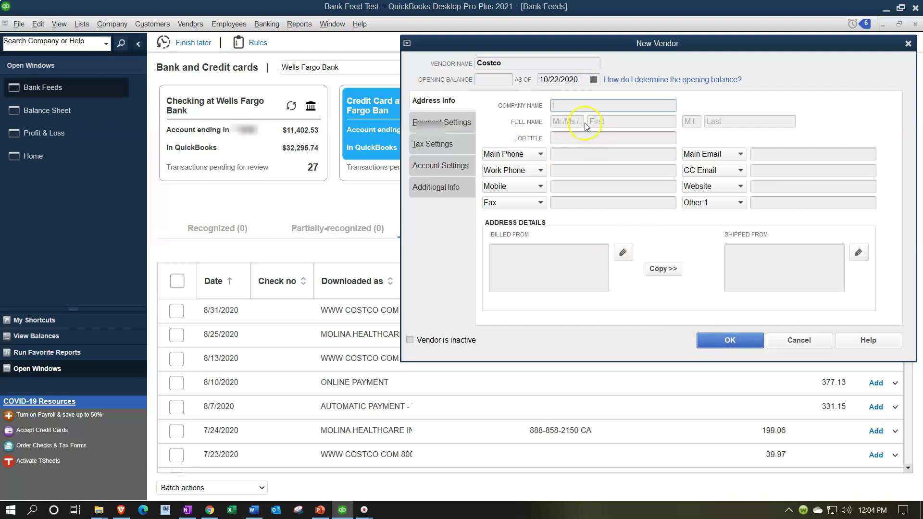
Copy the vendor name Costco into the company name and save the new vendor.
click(513, 66)
key(ctrl+c)
click(564, 105)
key(ctrl+v)
click(722, 341)
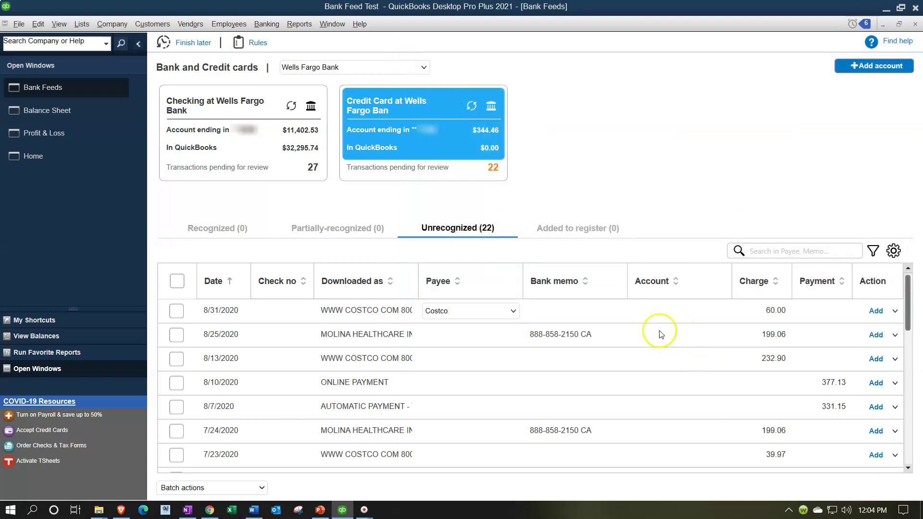
Create an expense account named Supplies and assign it to the 8/31/2020 Costco charge.
click(576, 322)
click(645, 311)
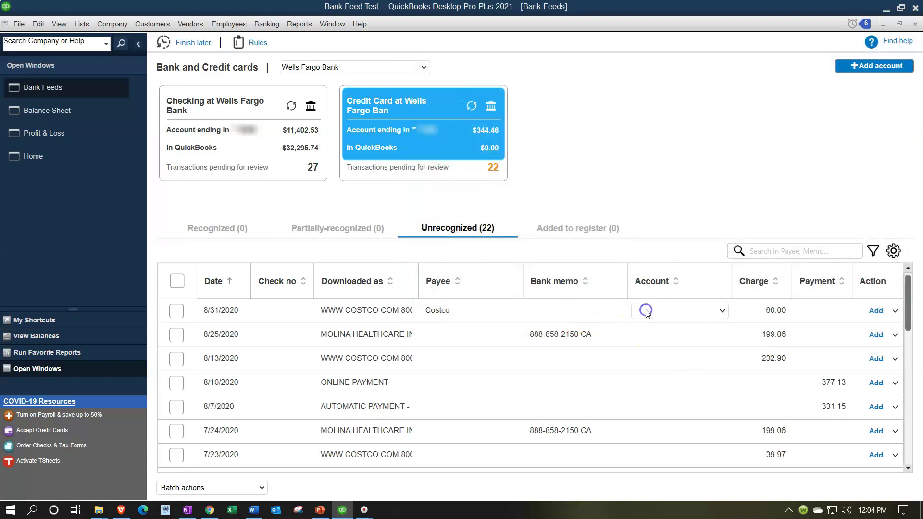
click(716, 311)
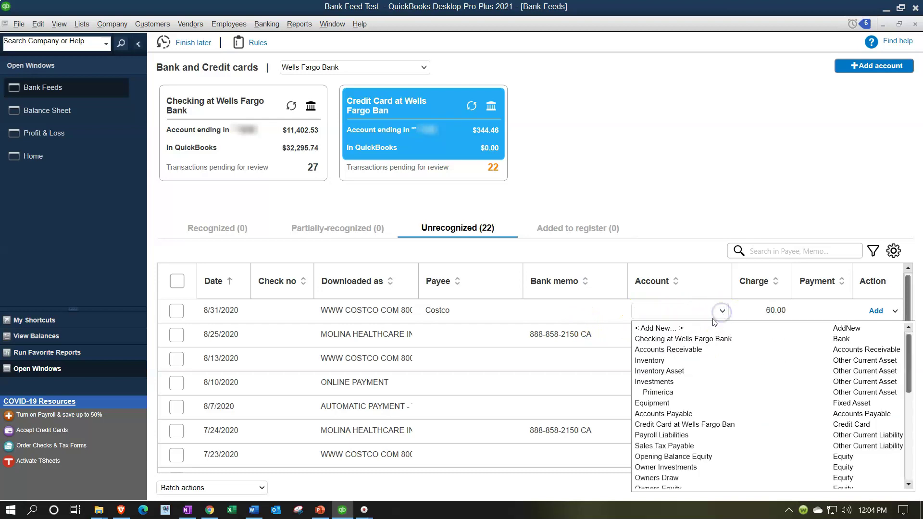
click(686, 330)
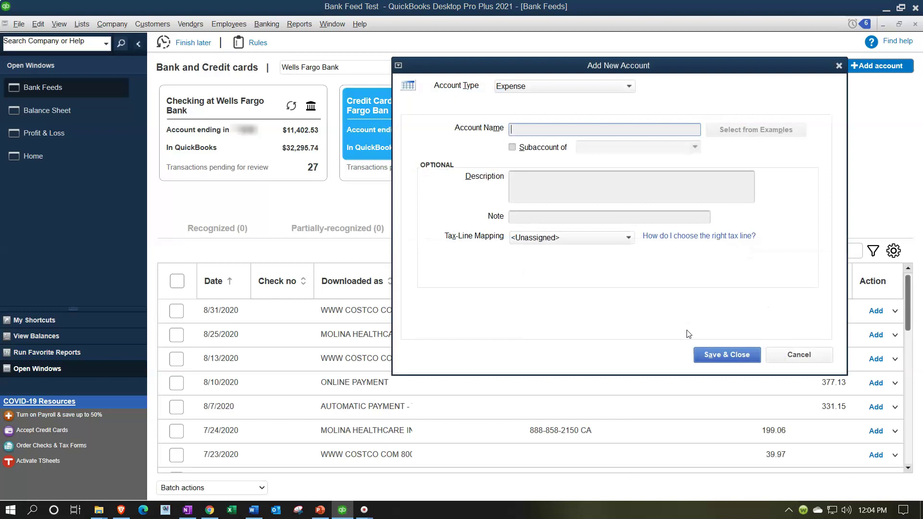
drag(523, 69, 592, 88)
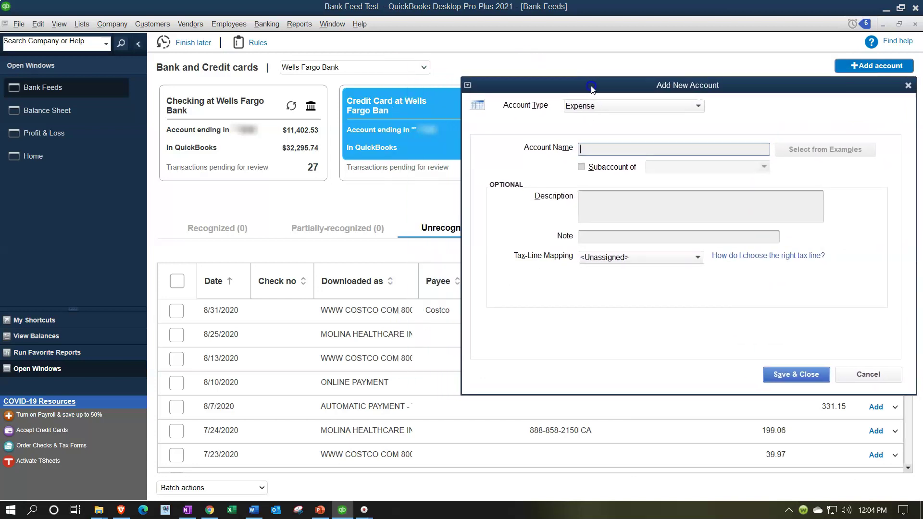
text(Supplies)
key(Tab)
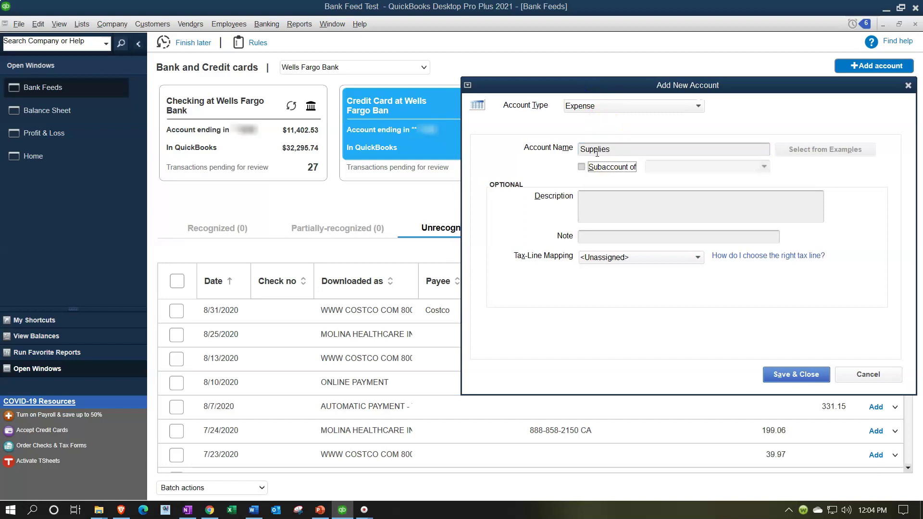
click(776, 375)
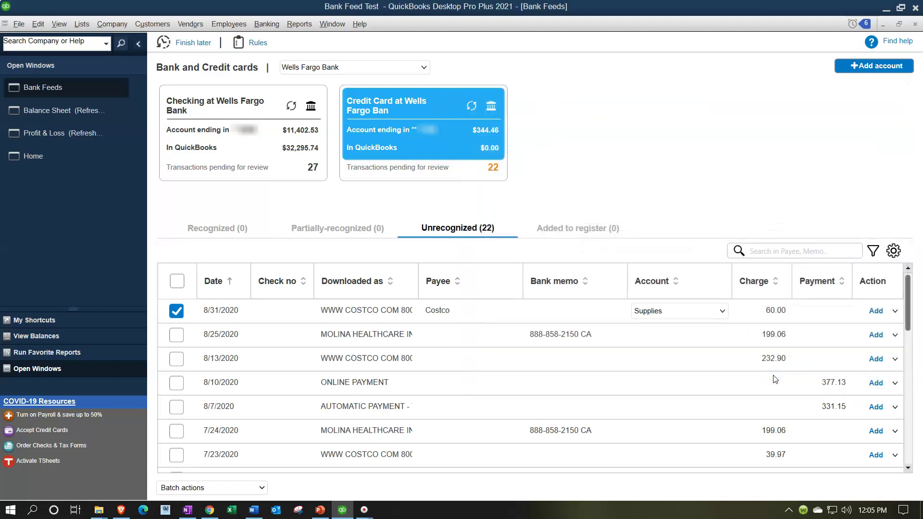
Open the details of the 8/31/2020 Costco charge and start a rule from this transaction named Costco.
click(896, 311)
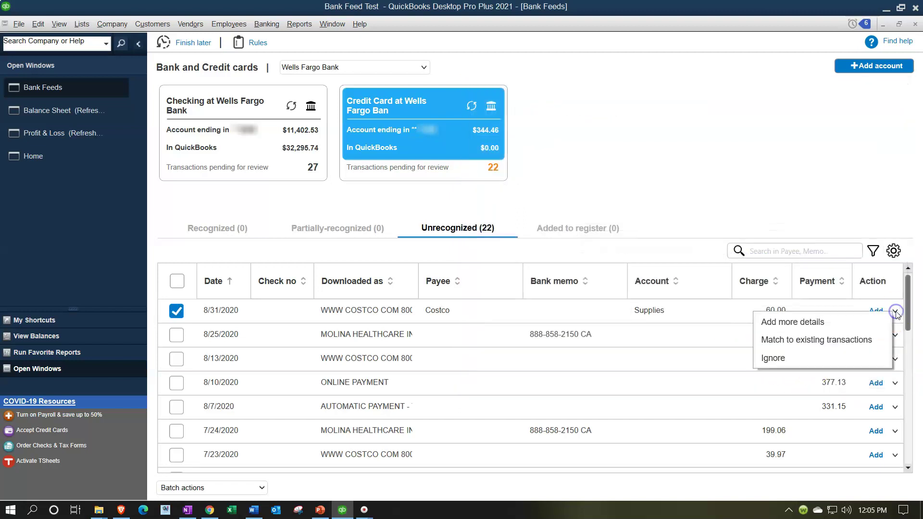
click(853, 321)
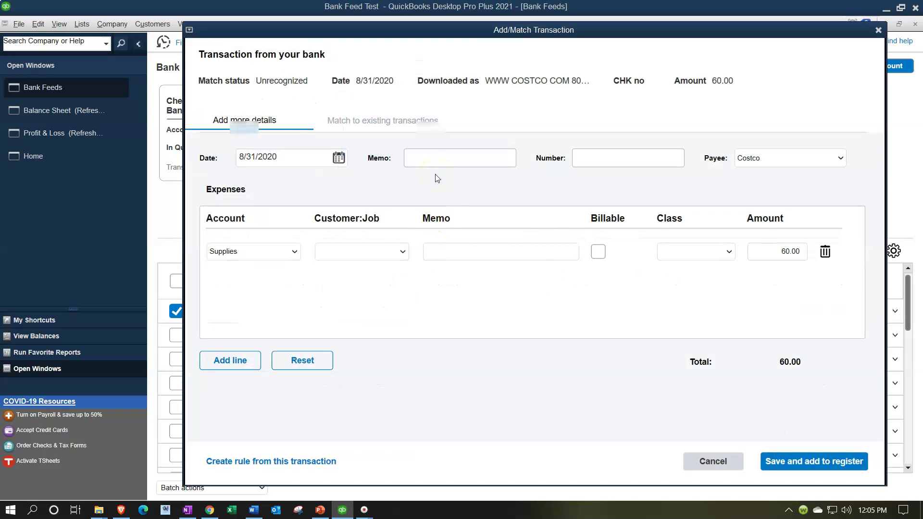
click(321, 465)
drag(434, 26, 570, 46)
click(502, 87)
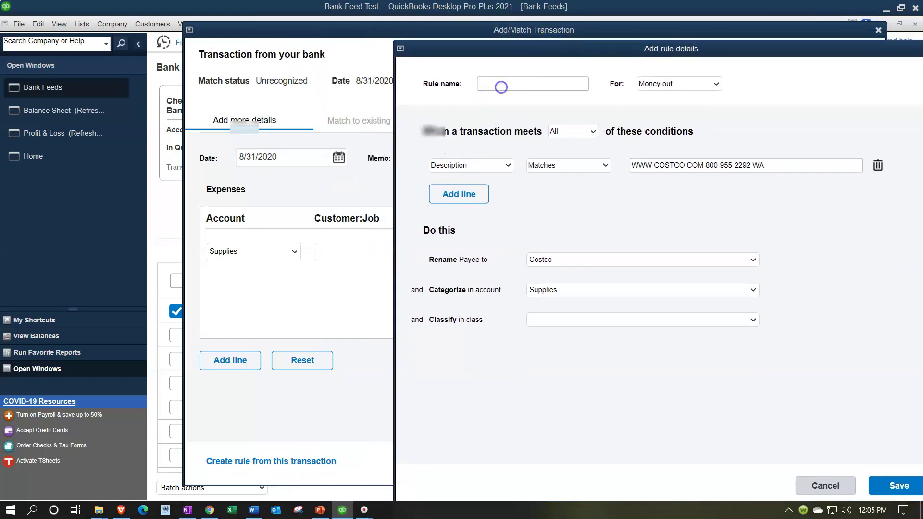
text(Costco)
key(Tab)
key(Tab)
key(Tab)
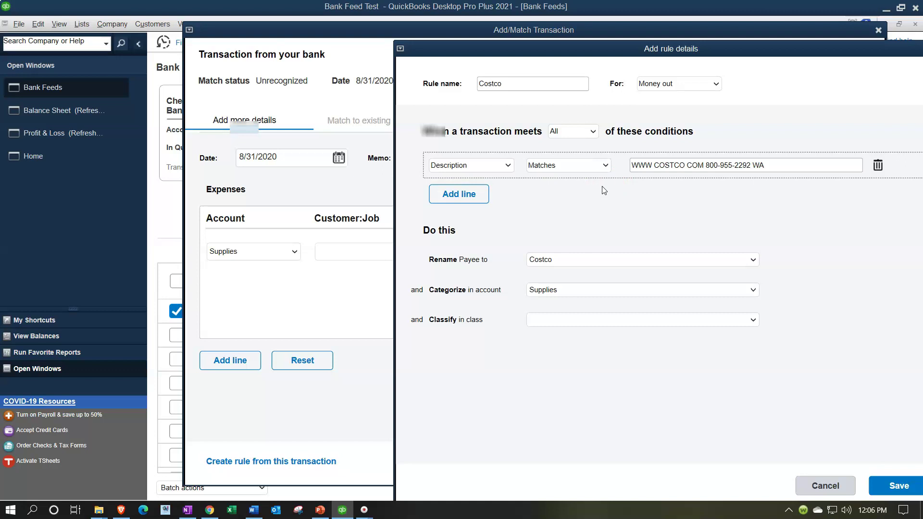
Change the Costco rule's description condition to Contains and shorten its text to COSTCO.
click(507, 165)
click(507, 165)
click(598, 165)
click(556, 195)
click(656, 166)
key(BackSpace)
key(BackSpace)
key(BackSpace)
key(BackSpace)
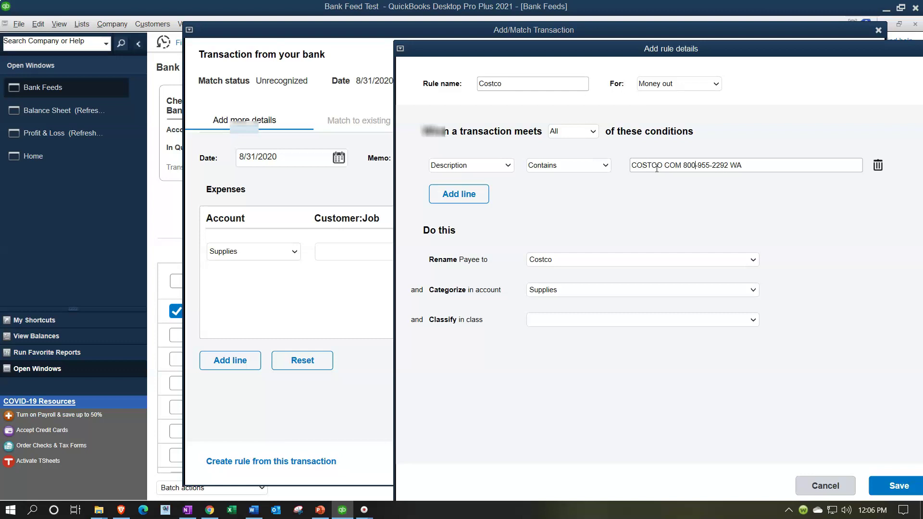
key(BackSpace)
key(BackSpace)
key(BackSpace)
key(BackSpace)
key(BackSpace)
key(BackSpace)
key(BackSpace)
key(BackSpace)
key(BackSpace)
key(BackSpace)
key(BackSpace)
key(BackSpace)
key(BackSpace)
key(BackSpace)
key(BackSpace)
key(BackSpace)
key(BackSpace)
key(BackSpace)
key(BackSpace)
key(BackSpace)
Add a second condition line to the Costco rule for Amount with the Less than operator.
click(486, 196)
click(494, 192)
click(470, 208)
click(605, 192)
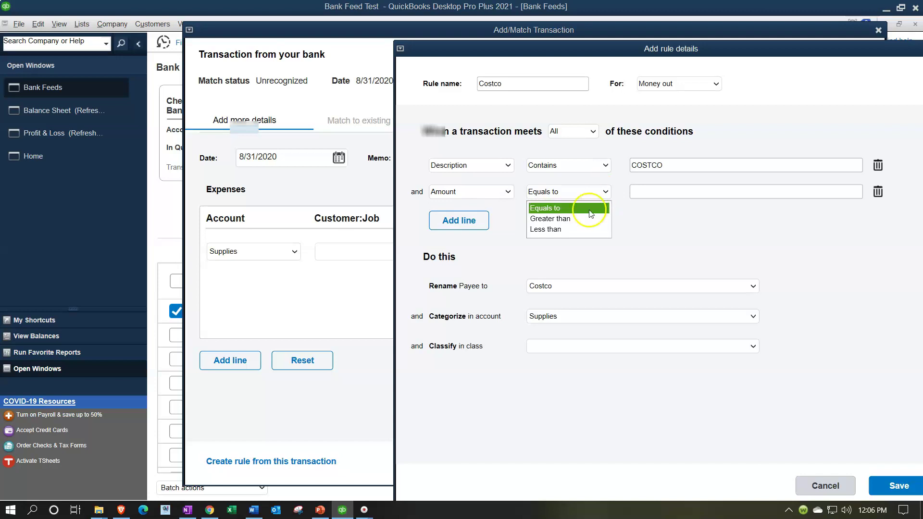
click(579, 230)
click(664, 189)
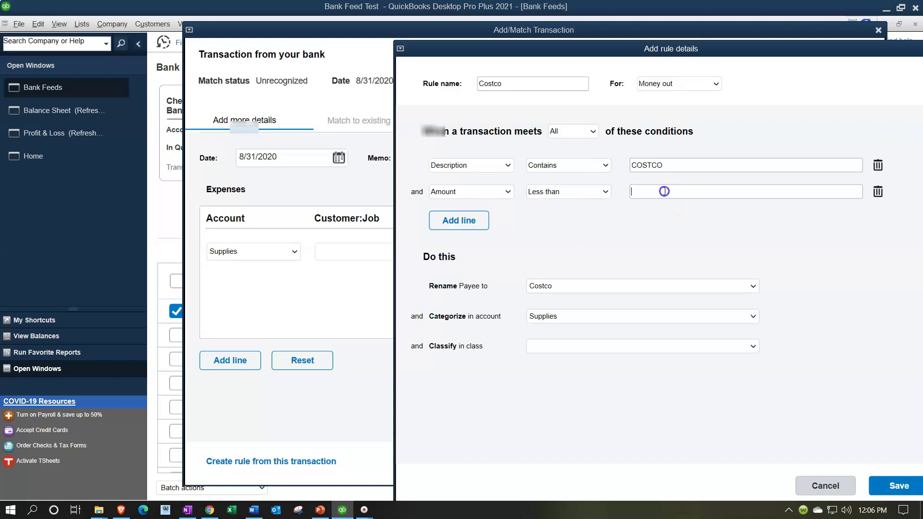
Save the Costco rule and add the 8/31/2020 charge to the register.
click(680, 249)
click(895, 487)
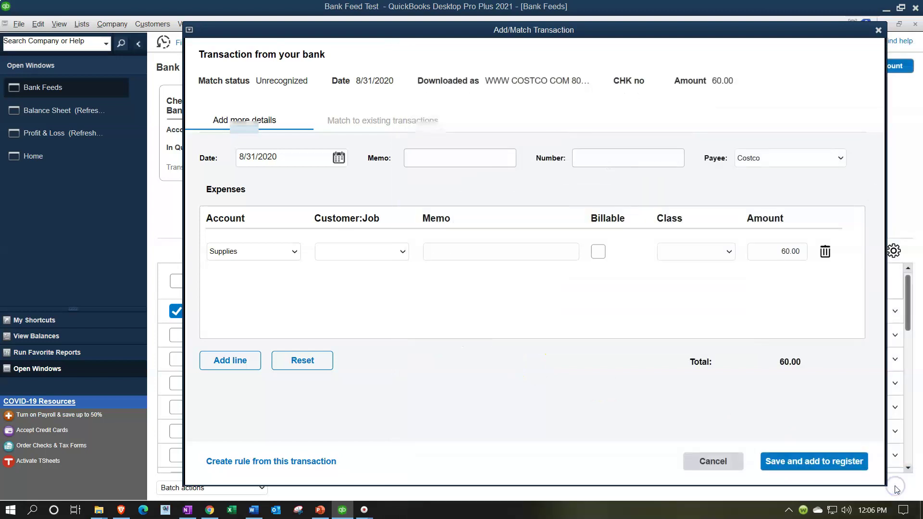
click(791, 468)
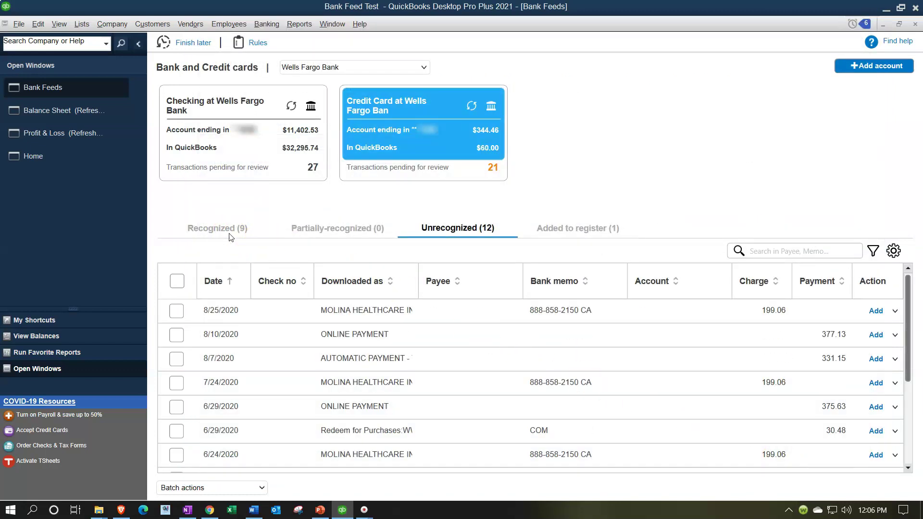
Check the chart of accounts for the Supplies expense account and close the list.
click(80, 24)
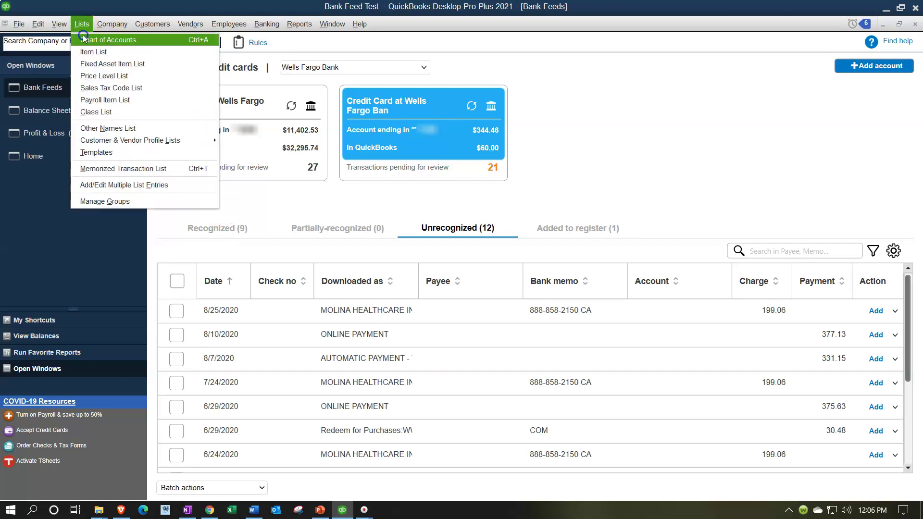
click(82, 38)
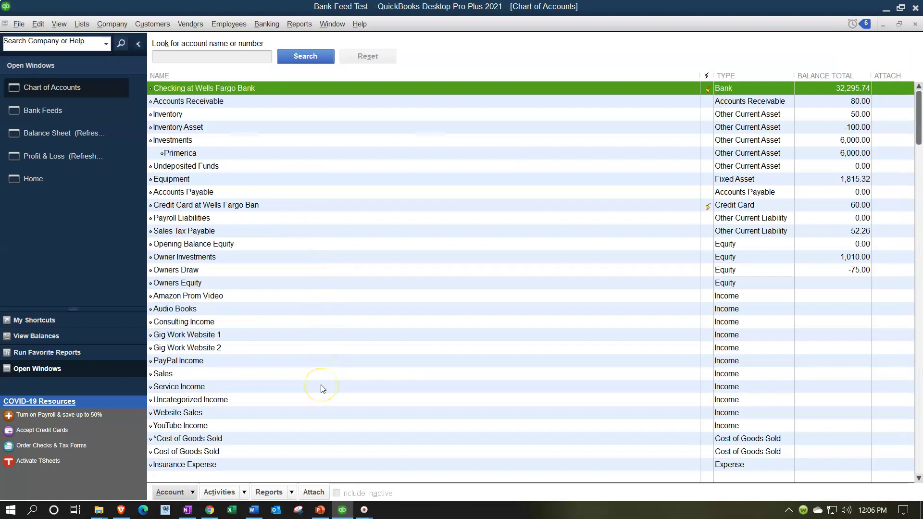
scroll(322, 389, down, 2)
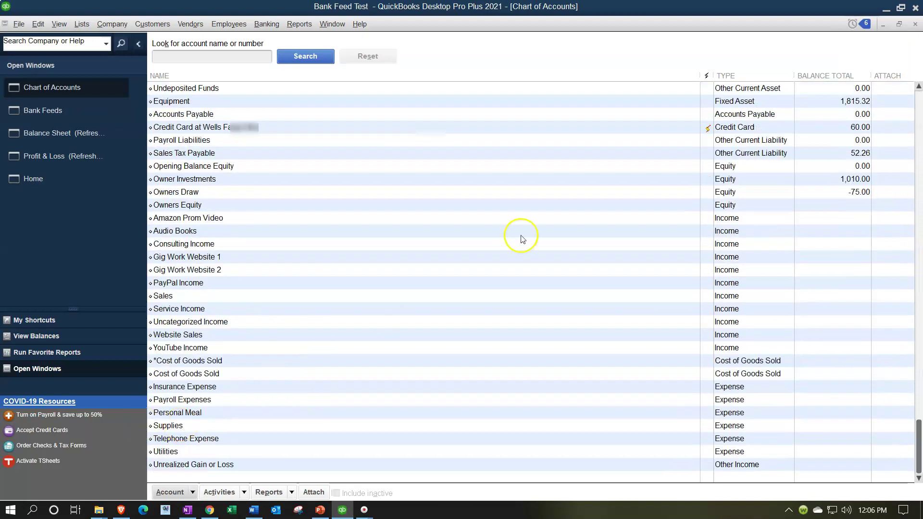
click(915, 25)
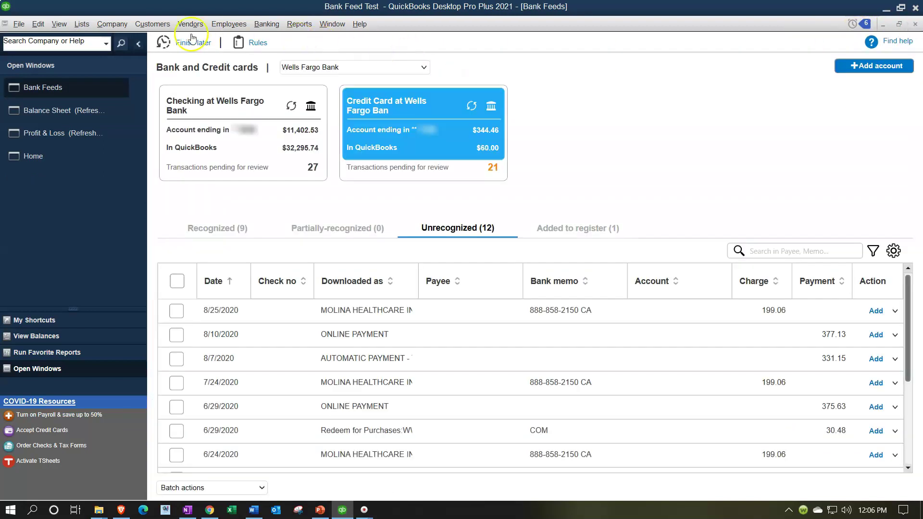
Review Costco's transactions in the Vendor Center with the name column widened, and close the center.
click(183, 25)
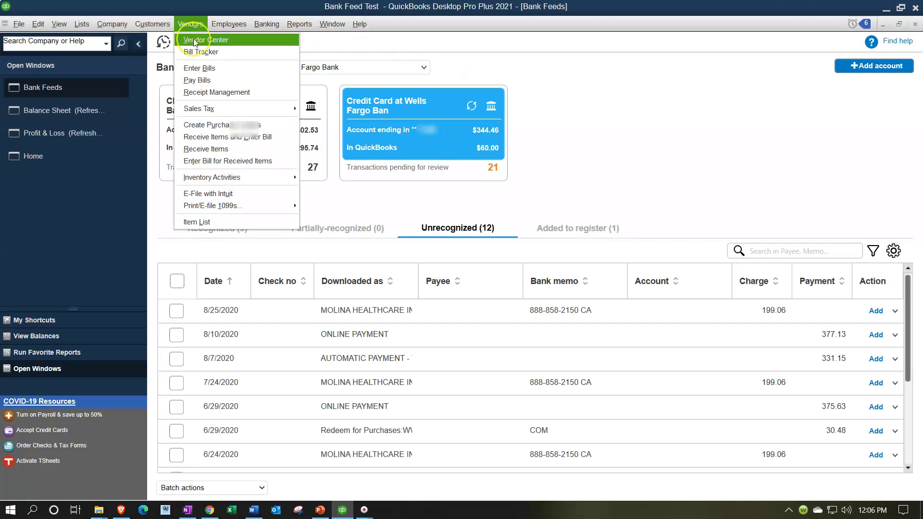
click(195, 42)
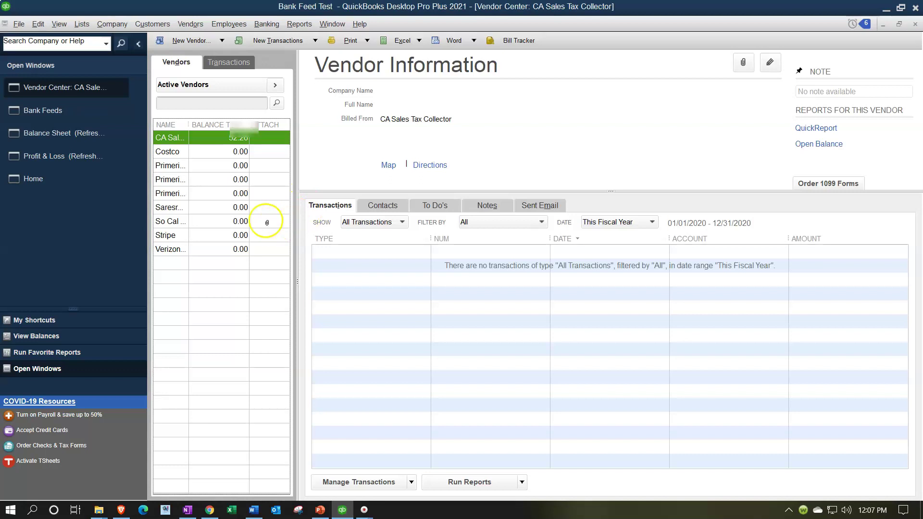
drag(188, 126, 227, 127)
click(202, 154)
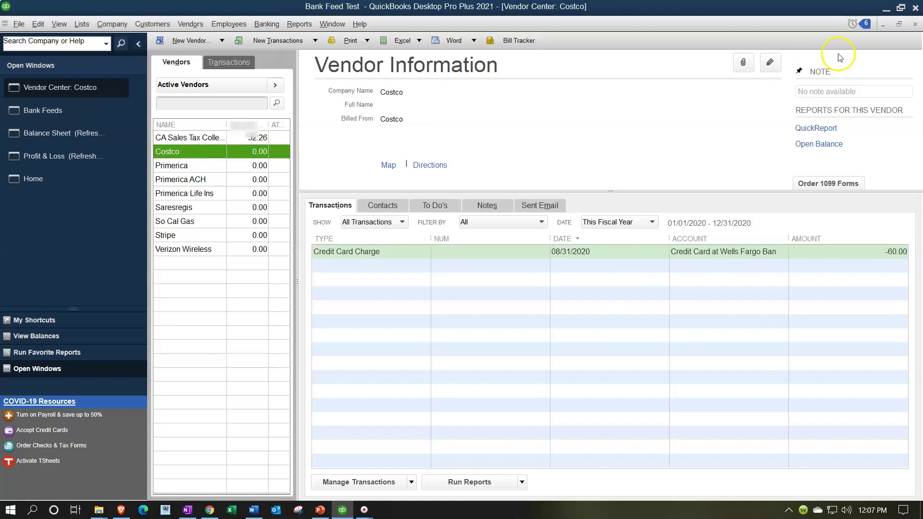
click(916, 25)
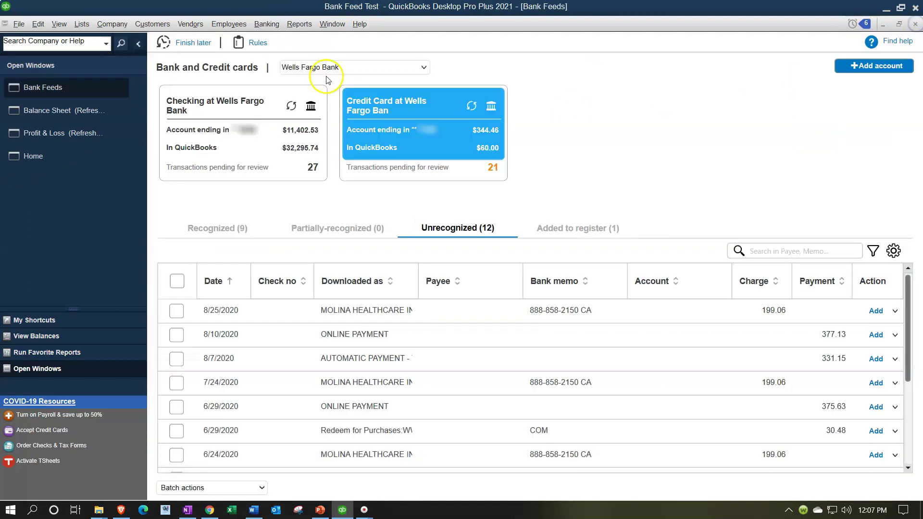
Refresh the Balance Sheet and trace the Wells Fargo credit card balance to its source Costco charge.
click(69, 115)
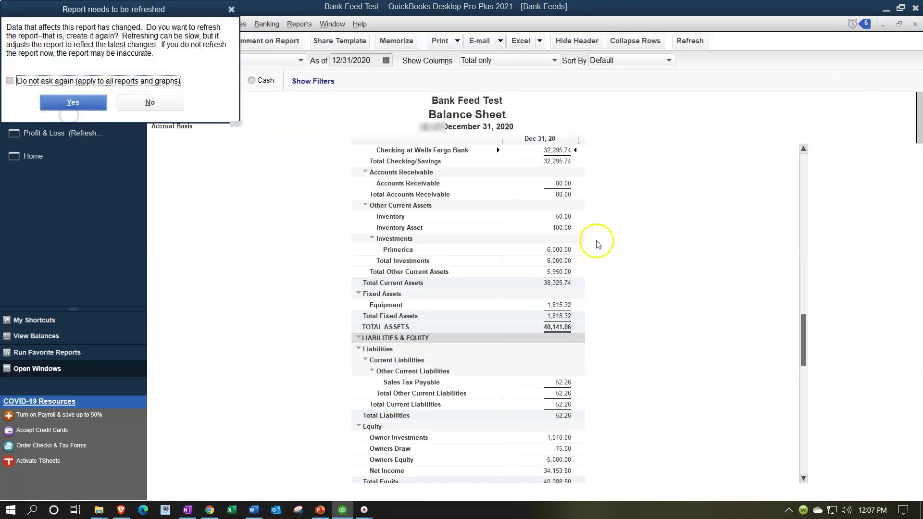
click(90, 107)
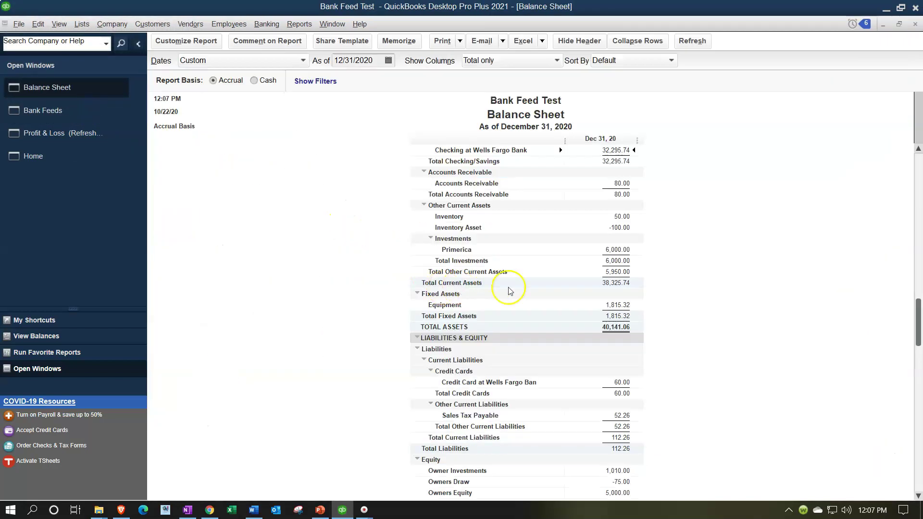
scroll(585, 180, down, 1)
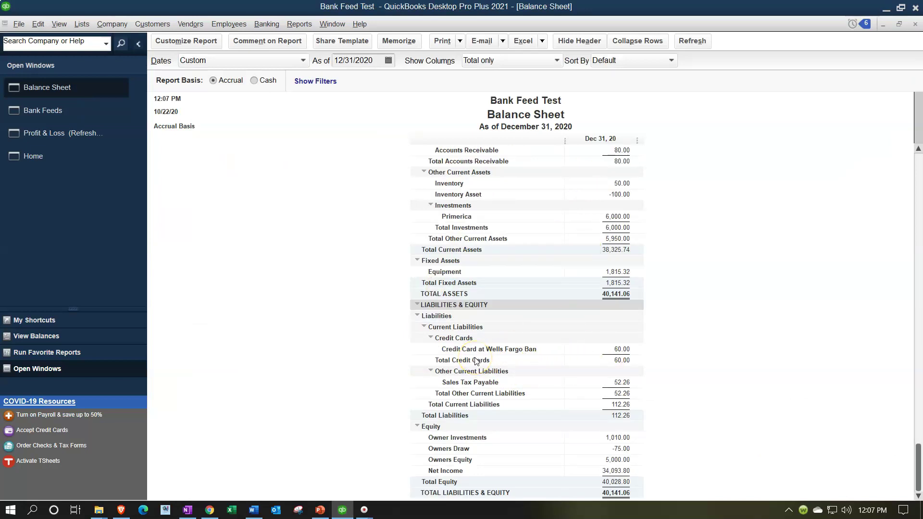
click(620, 350)
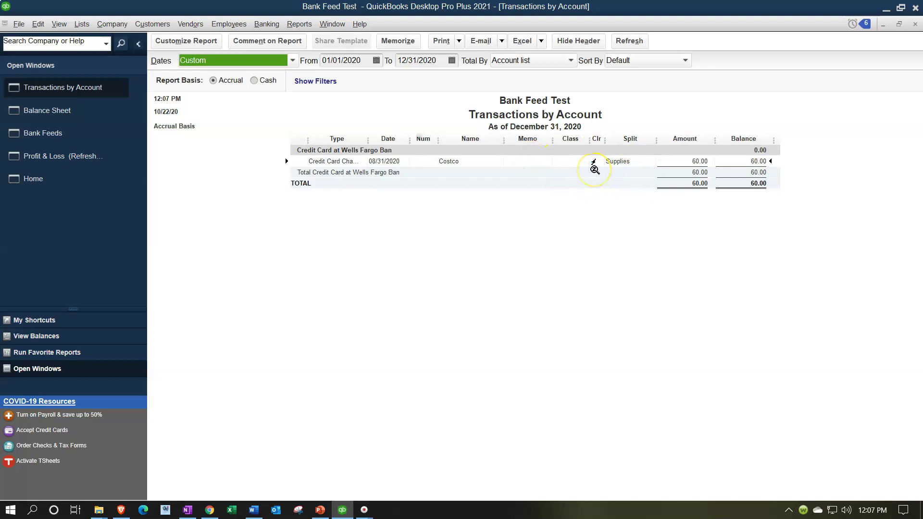
click(696, 160)
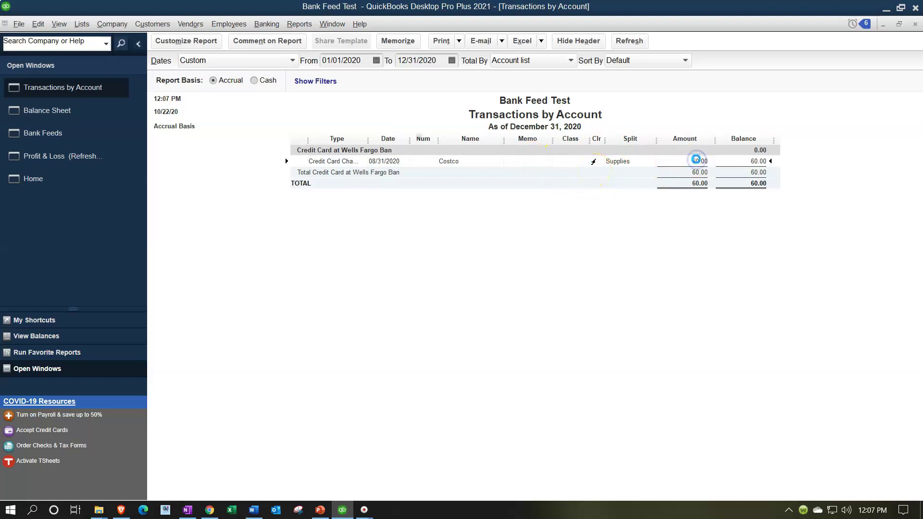
double_click(696, 160)
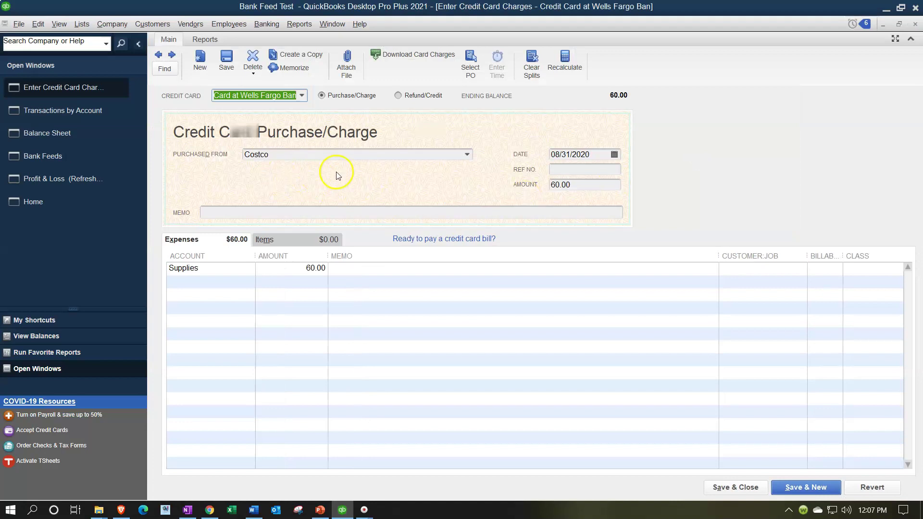
click(914, 27)
click(914, 27)
click(914, 28)
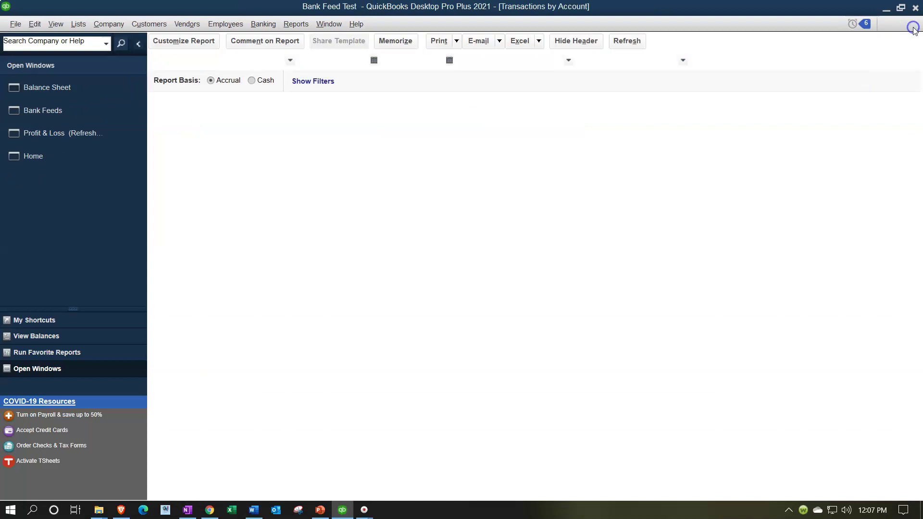
Add all recognized Costco transactions on the credit card feed to the register as a batch, accepting the past-date warning.
click(69, 114)
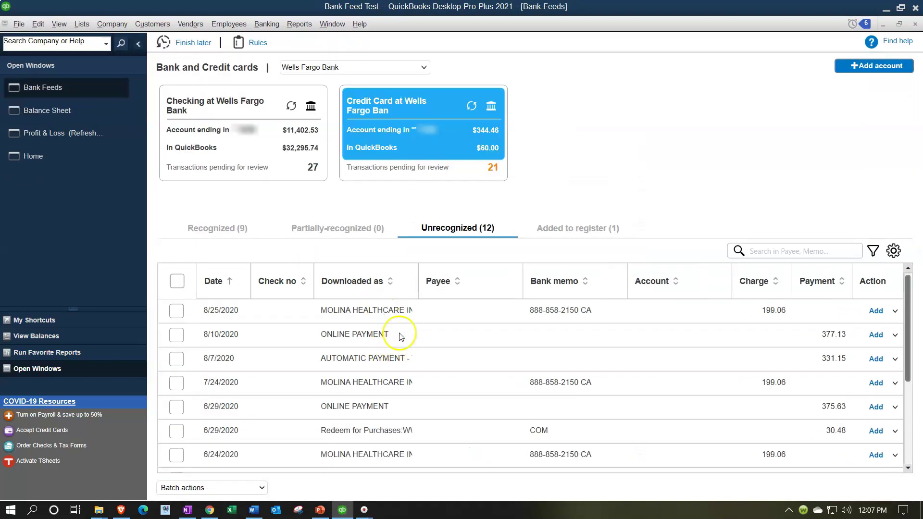
click(232, 228)
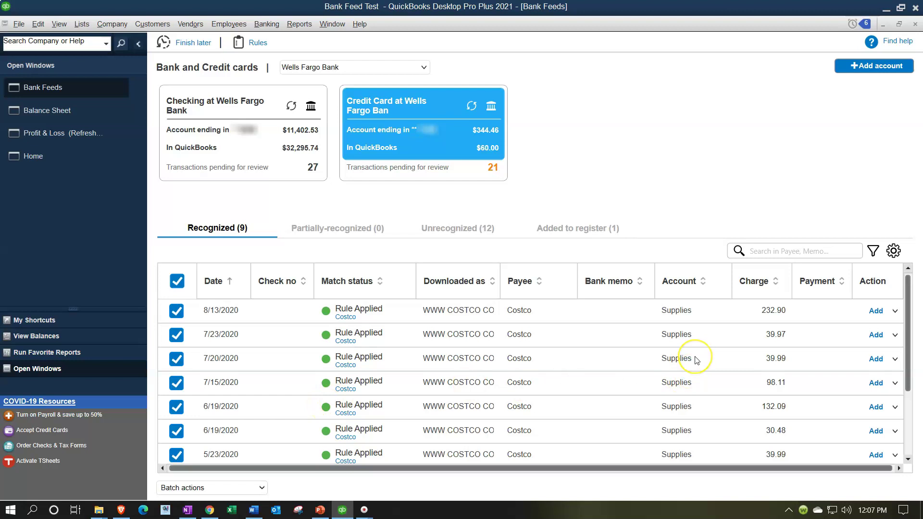
scroll(696, 361, down, 2)
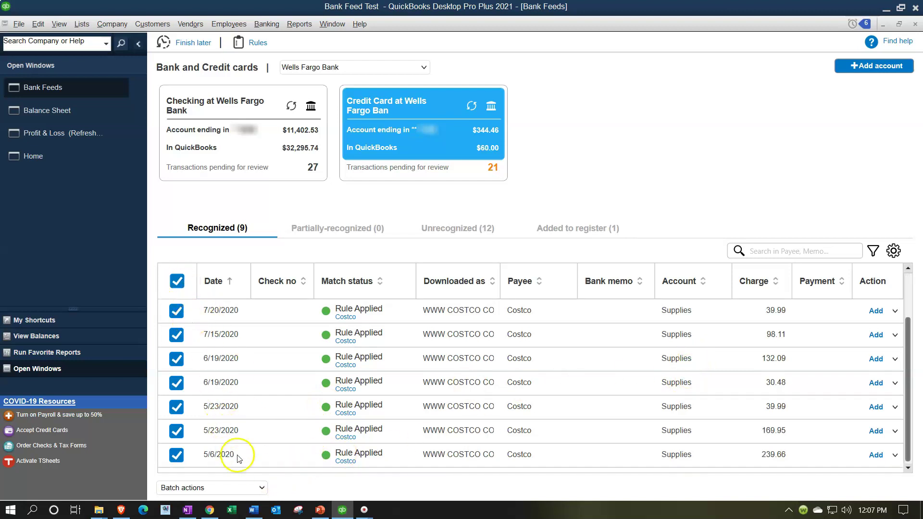
click(262, 488)
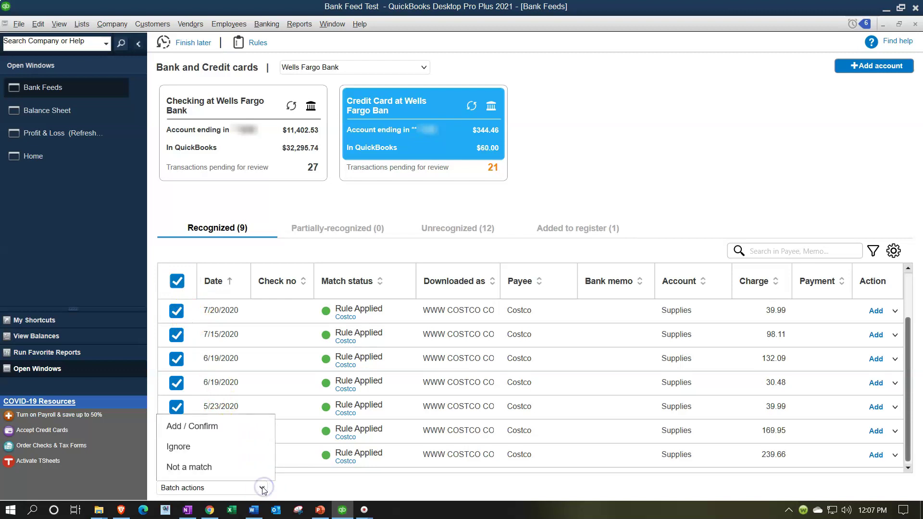
click(239, 428)
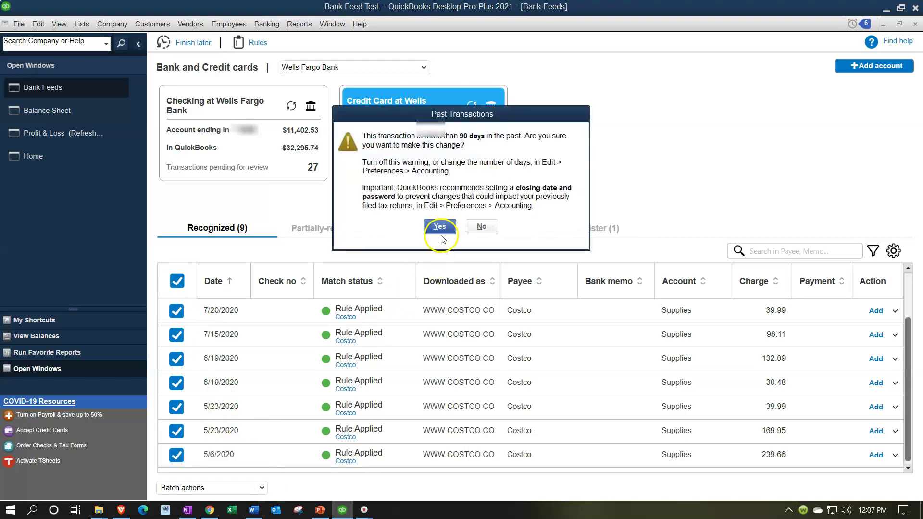
click(439, 226)
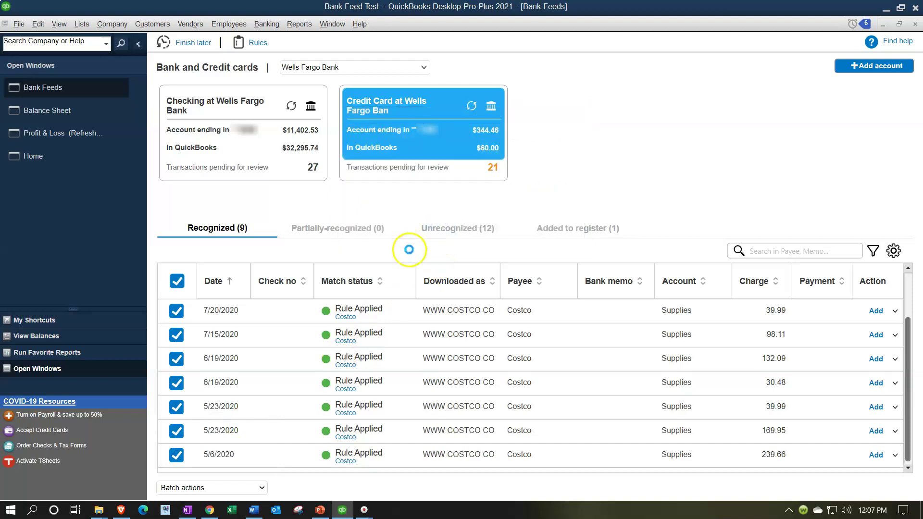
click(519, 276)
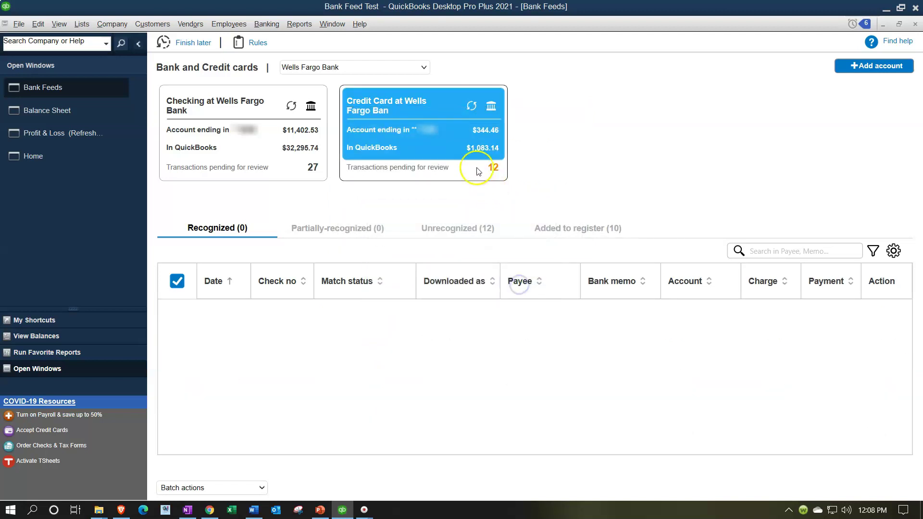
Review the credit card liability on the Balance Sheet, and refresh the Profit & Loss to examine the Supplies transaction detail.
click(89, 115)
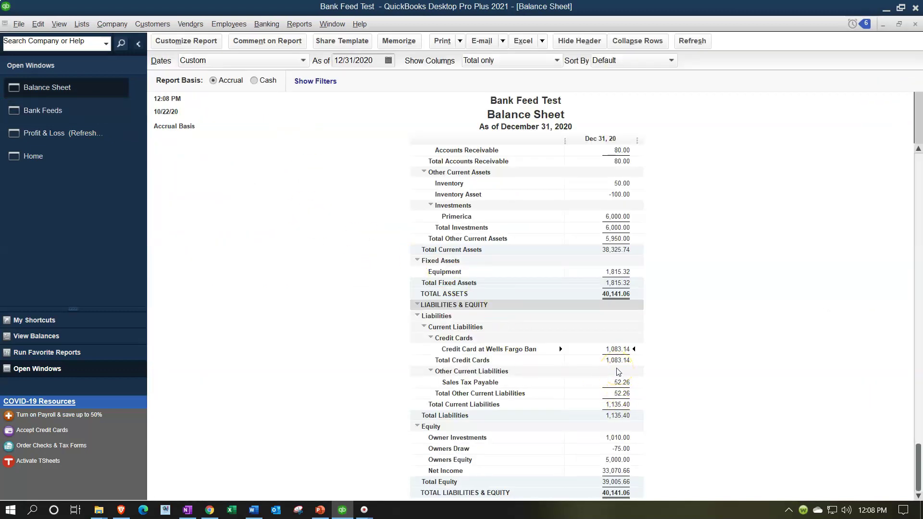
click(91, 139)
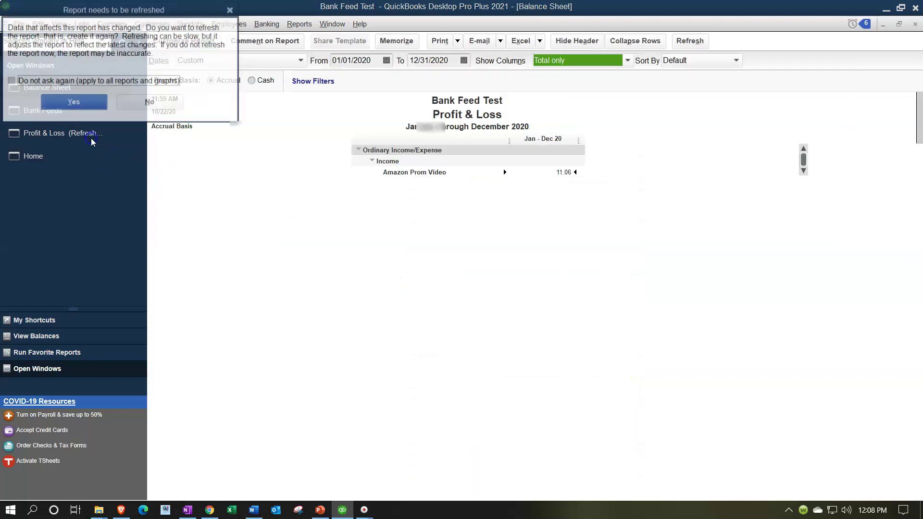
click(90, 103)
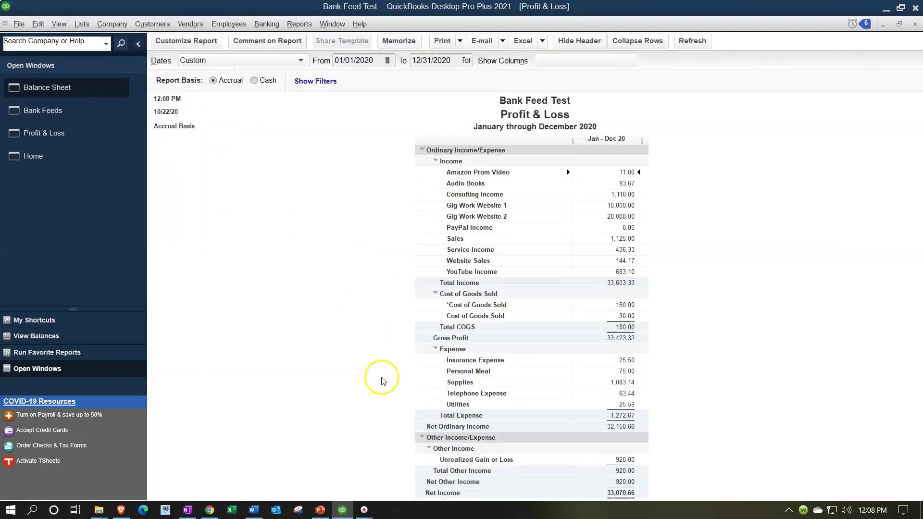
click(614, 381)
double_click(624, 382)
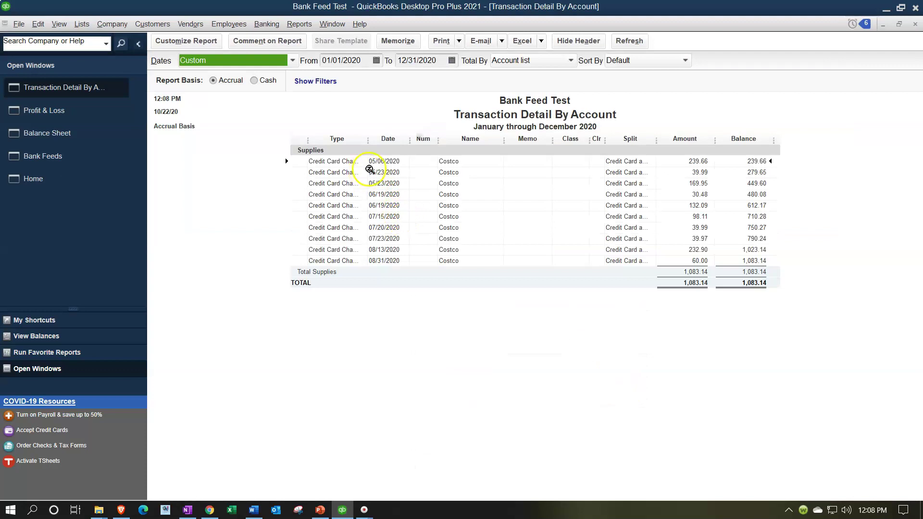
Close the Supplies transaction detail and list the unrecognized Wells Fargo credit card transactions in the bank feeds.
click(915, 23)
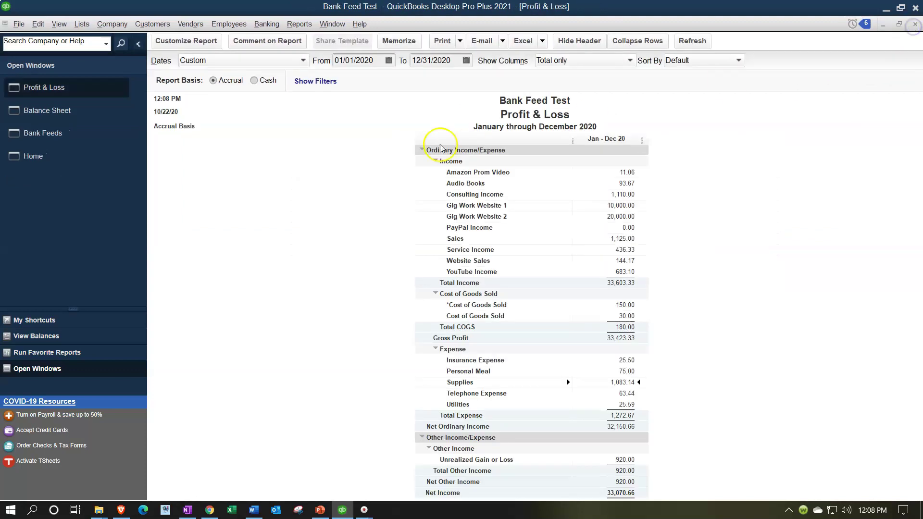
click(89, 132)
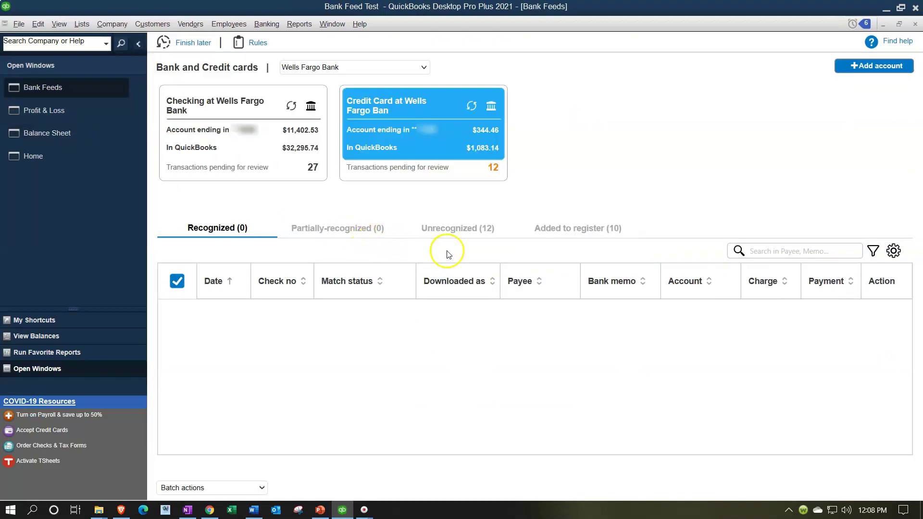
click(488, 235)
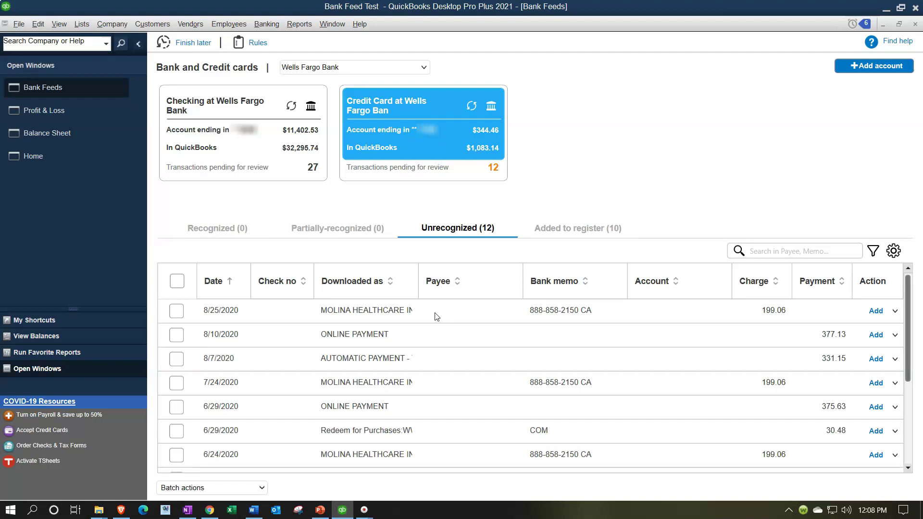
Create a vendor with Molina Healthcare Ins as vendor and company name, as payee of the 8/25/2020 Molina Healthcare charge.
click(647, 312)
click(722, 311)
click(457, 310)
click(495, 324)
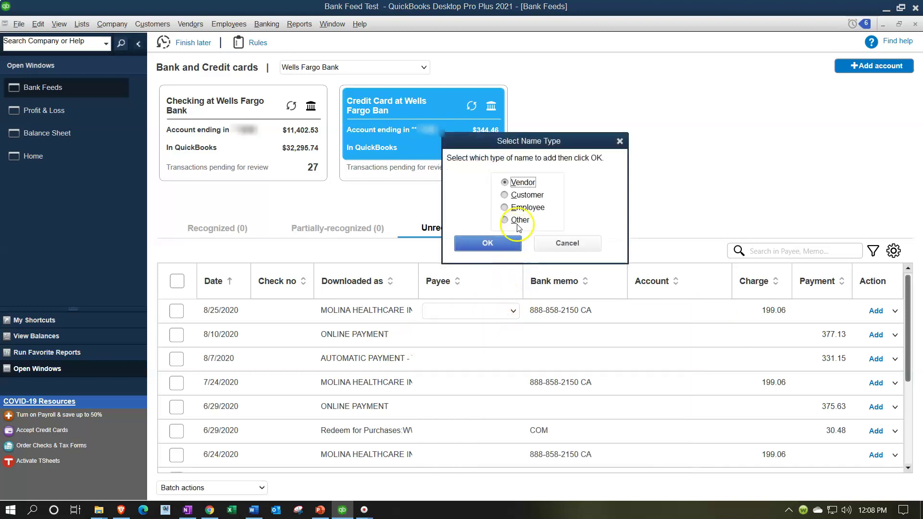
click(505, 246)
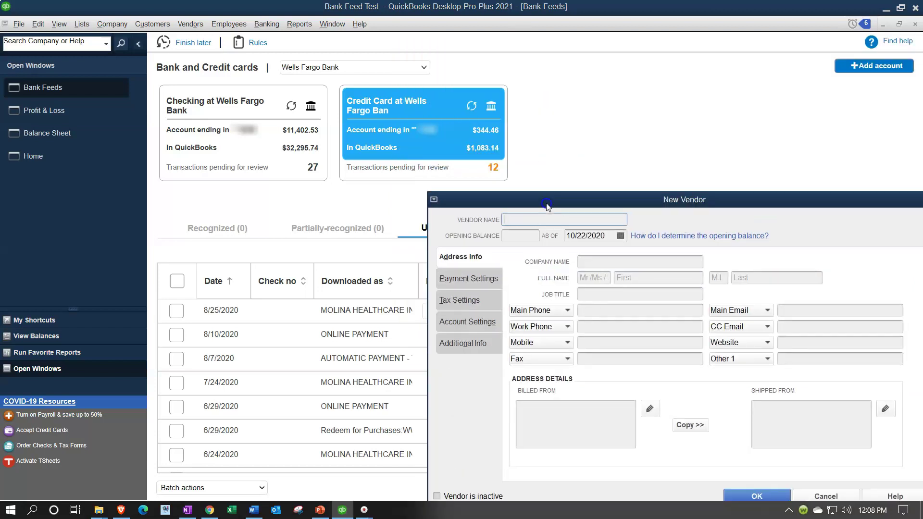
drag(548, 207, 566, 221)
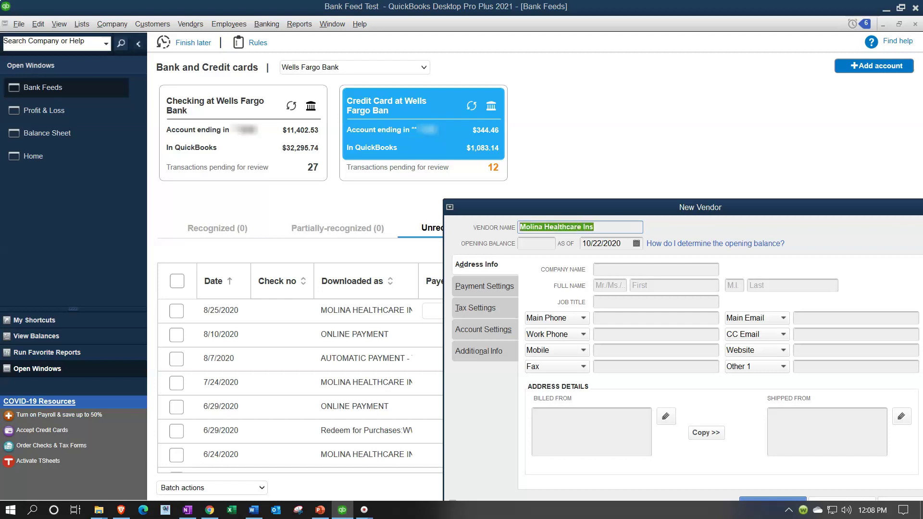
click(614, 273)
text(Molina Healthcare Ins)
drag(771, 207, 740, 130)
click(721, 427)
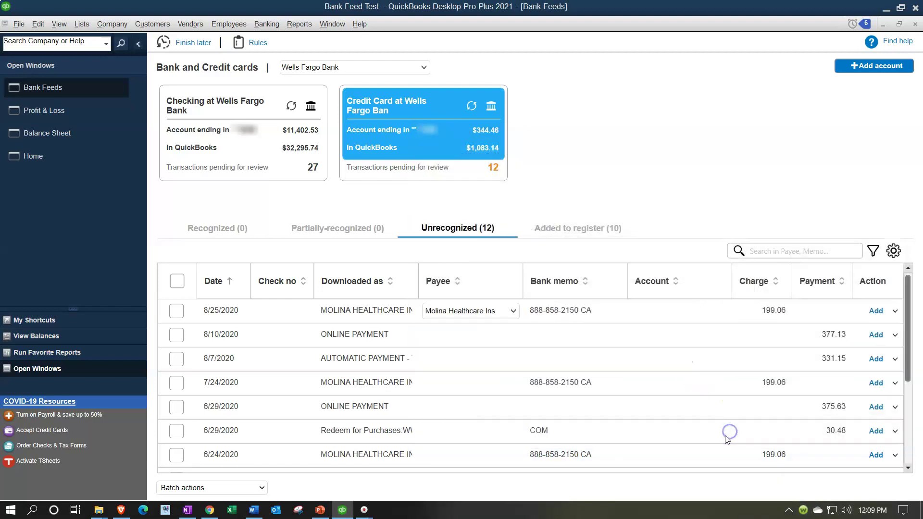
Start a new expense account named Health Care Employees for the 8/25/2020 Molina Healthcare charge.
click(721, 313)
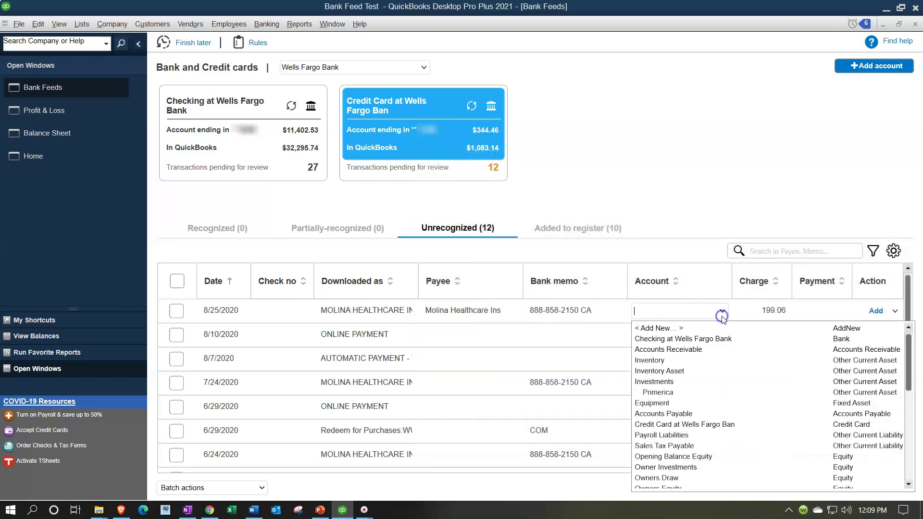
click(680, 329)
click(609, 149)
text(Employees)
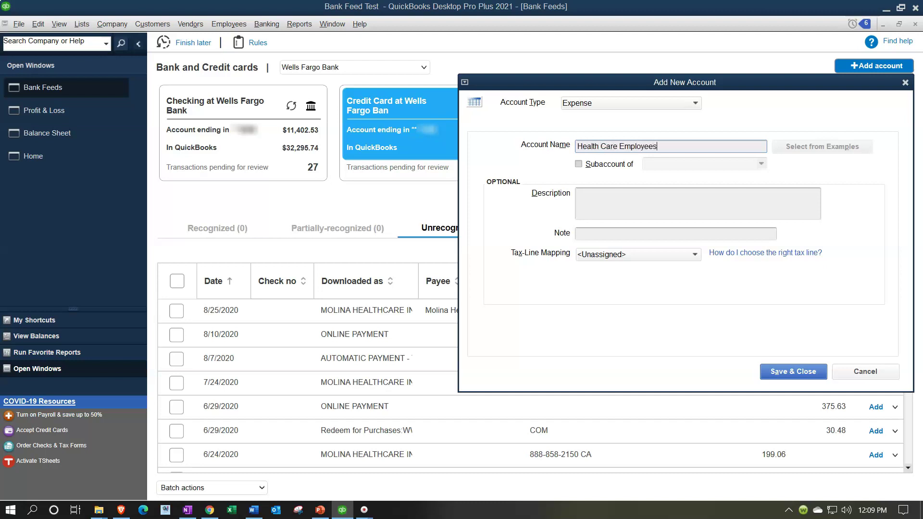
Make the account a subaccount of a new Employee Benefits expense account, and save both accounts.
click(579, 164)
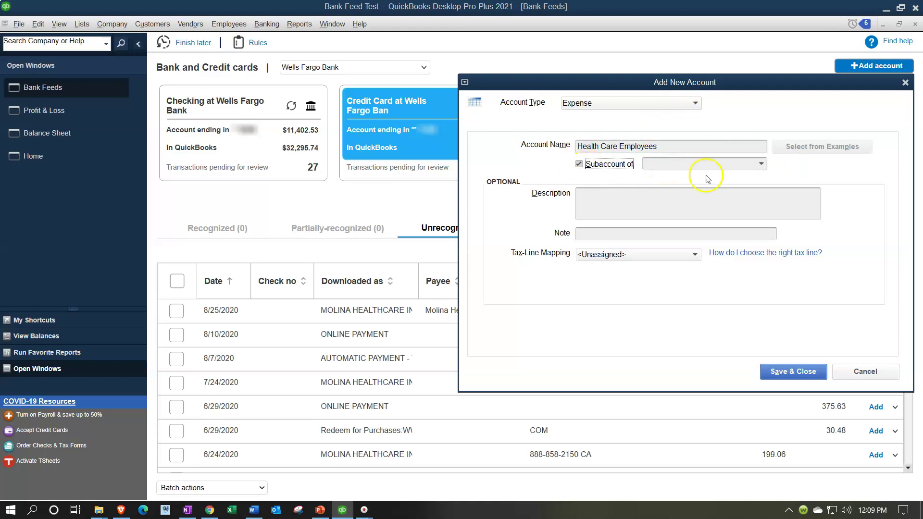
click(762, 165)
click(599, 179)
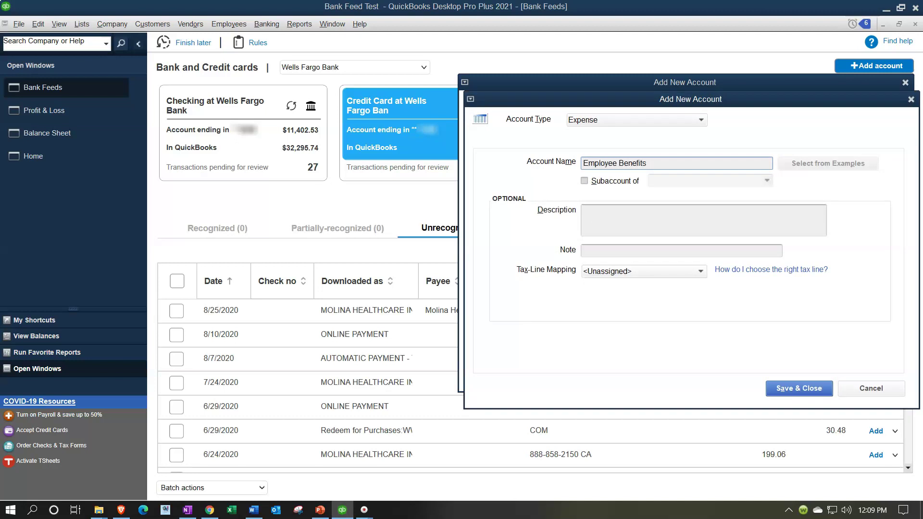
click(794, 389)
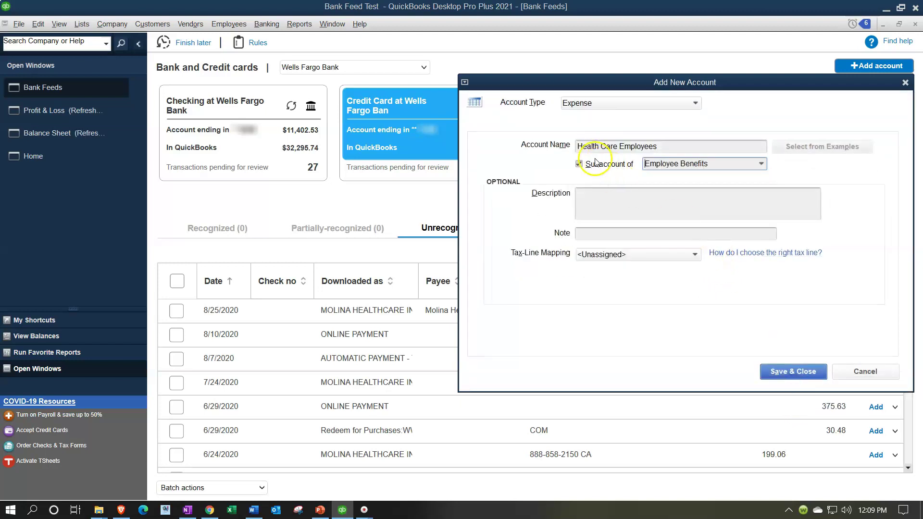
click(786, 373)
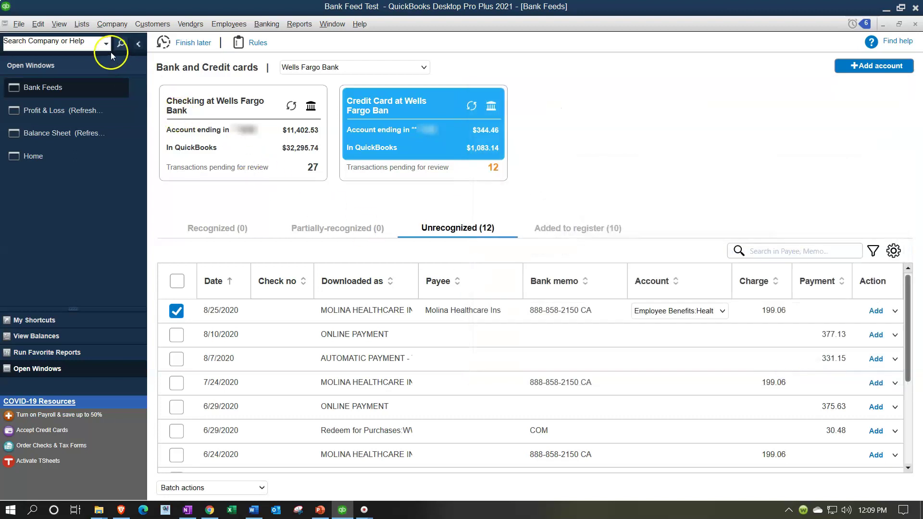
Check the Employee Benefits account and its subaccount in the Chart of Accounts, and close the list.
click(82, 24)
click(89, 39)
scroll(287, 305, down, 3)
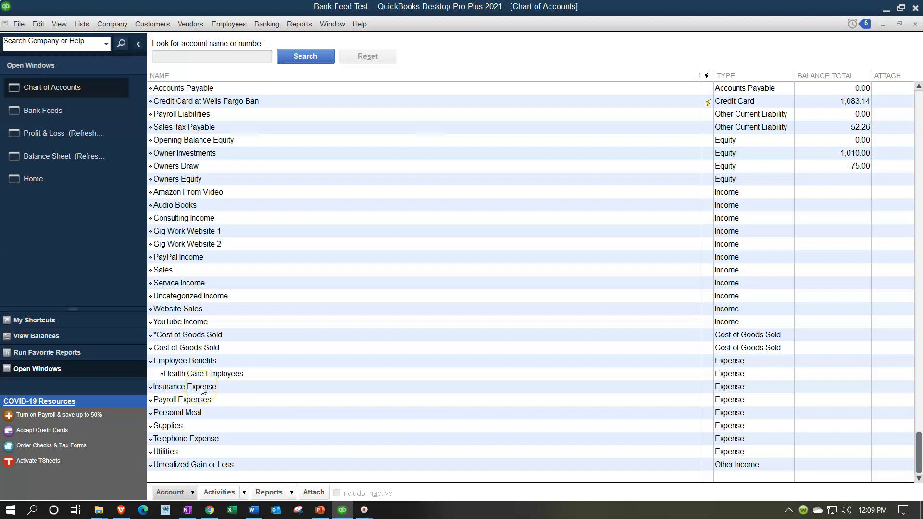
click(917, 26)
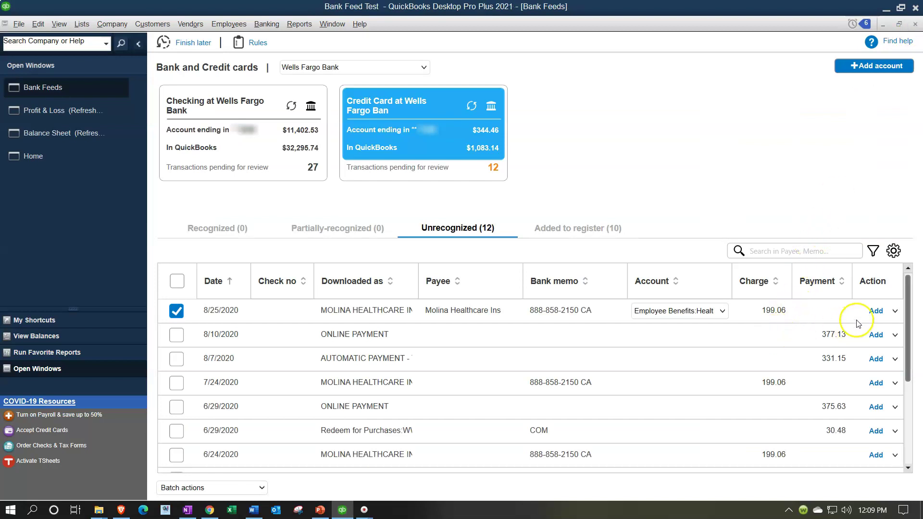
Open the additional details of the 8/25/2020 Molina Healthcare charge and bring its whole form into view.
click(895, 311)
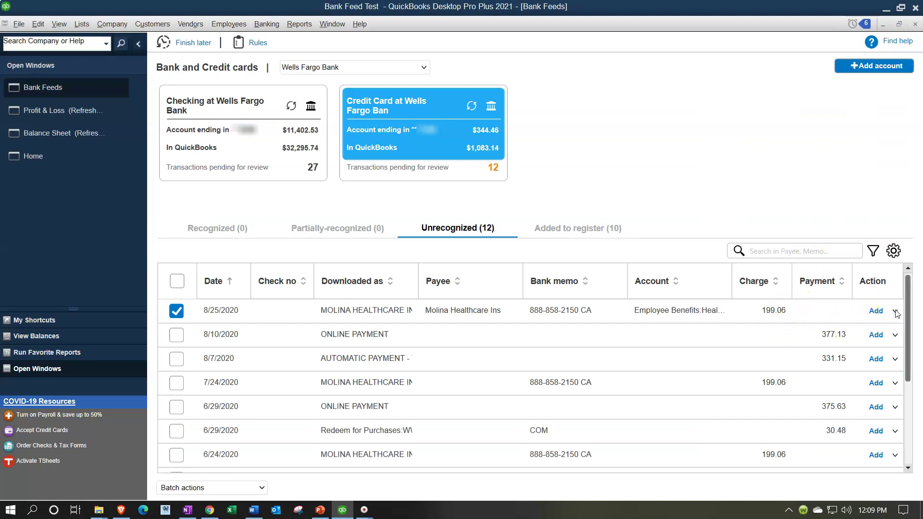
click(896, 312)
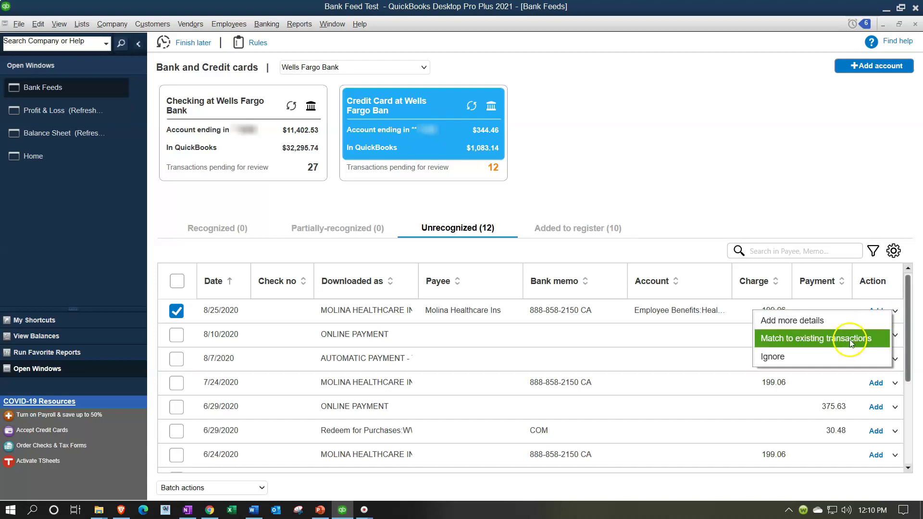
click(812, 321)
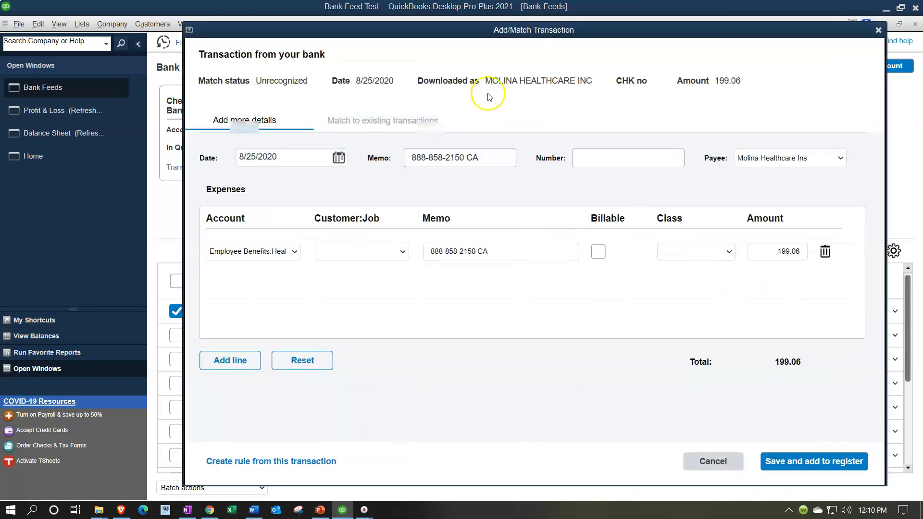
drag(439, 36, 556, 199)
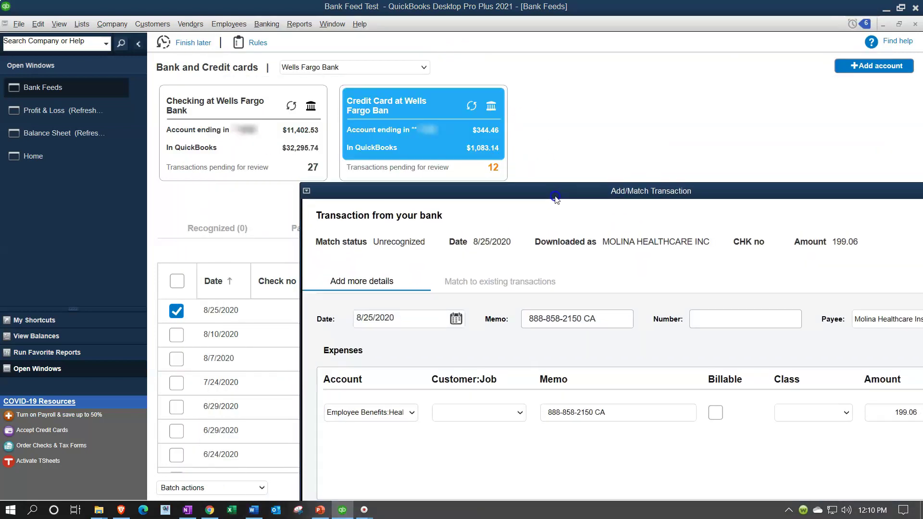
click(410, 322)
click(410, 321)
drag(581, 190, 506, 24)
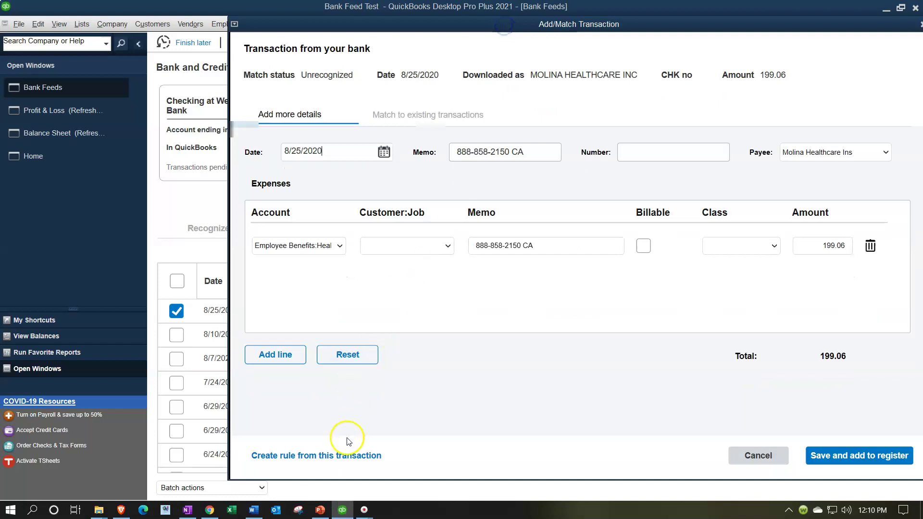
Create a rule named Molina Healthcare from this charge for descriptions that contain MOLINA HEALTHCARE, keeping the payee and account, and save it.
click(342, 455)
click(370, 67)
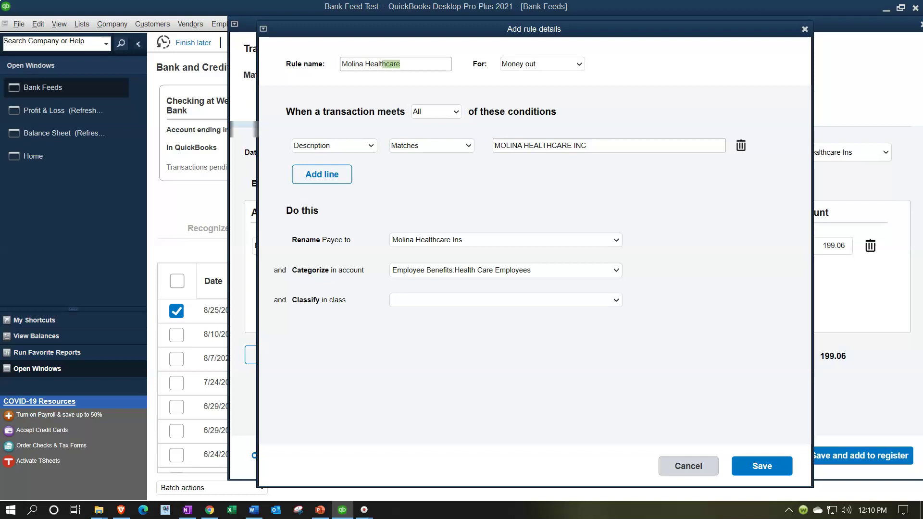
click(368, 145)
click(335, 176)
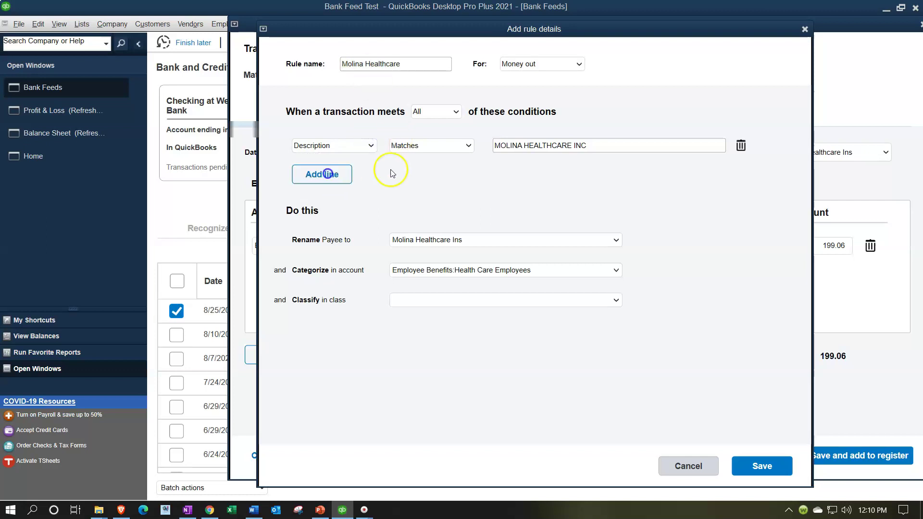
click(467, 145)
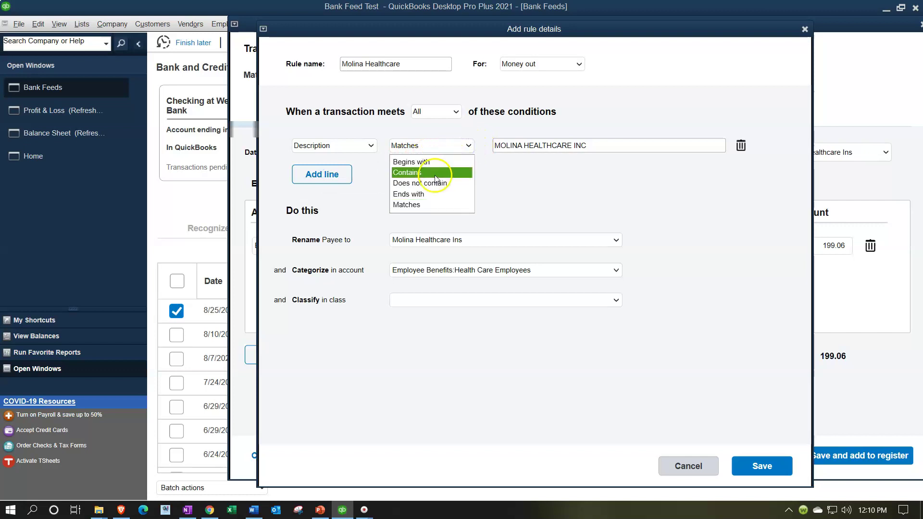
click(443, 174)
click(600, 148)
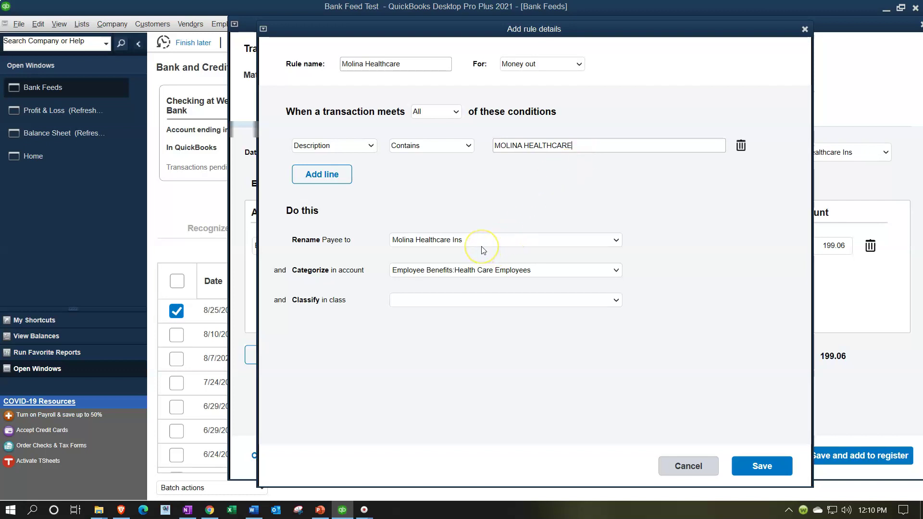
click(758, 465)
Add the 8/25/2020 Molina Healthcare charge to the register and display the recognized transactions.
click(842, 460)
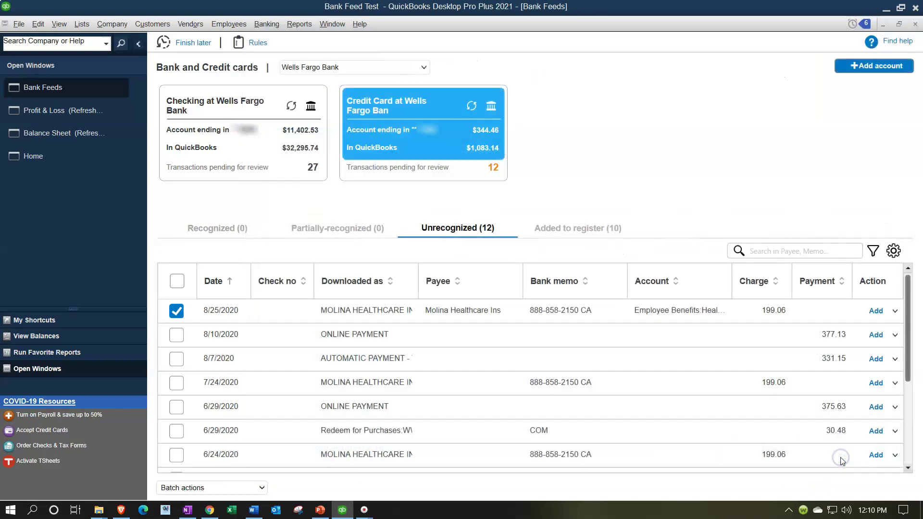
click(214, 234)
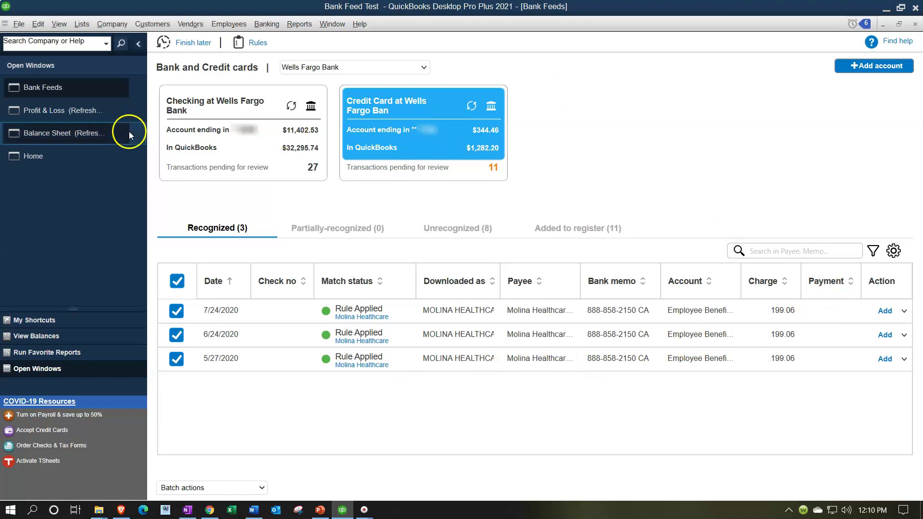
Refresh the Balance Sheet and examine the transactions behind the Wells Fargo credit card balance.
click(70, 132)
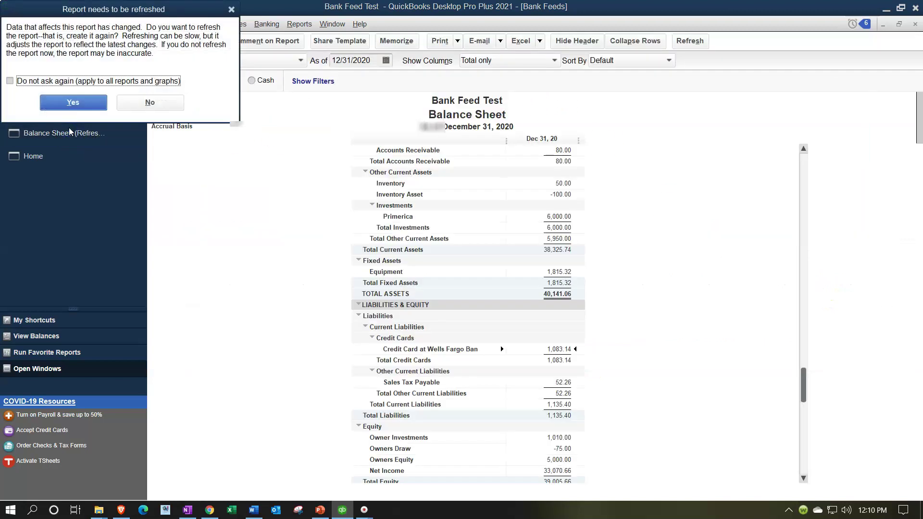
click(73, 102)
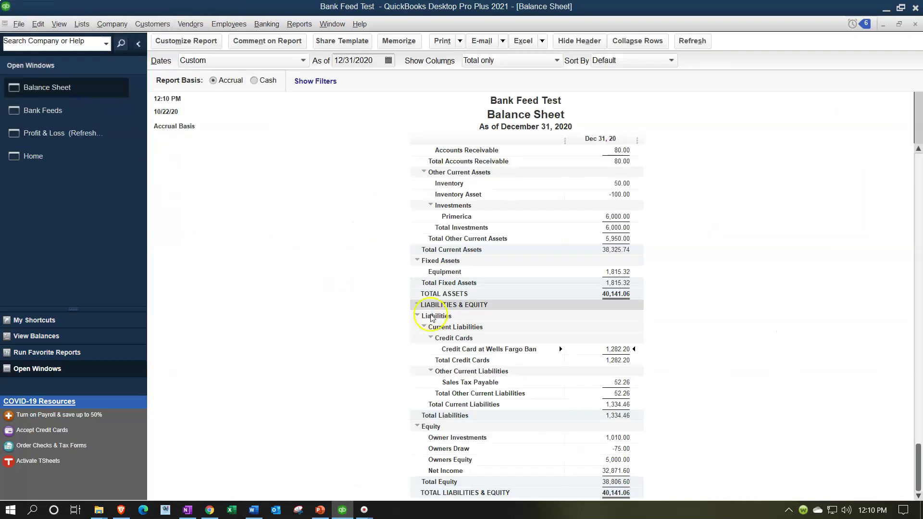
double_click(629, 353)
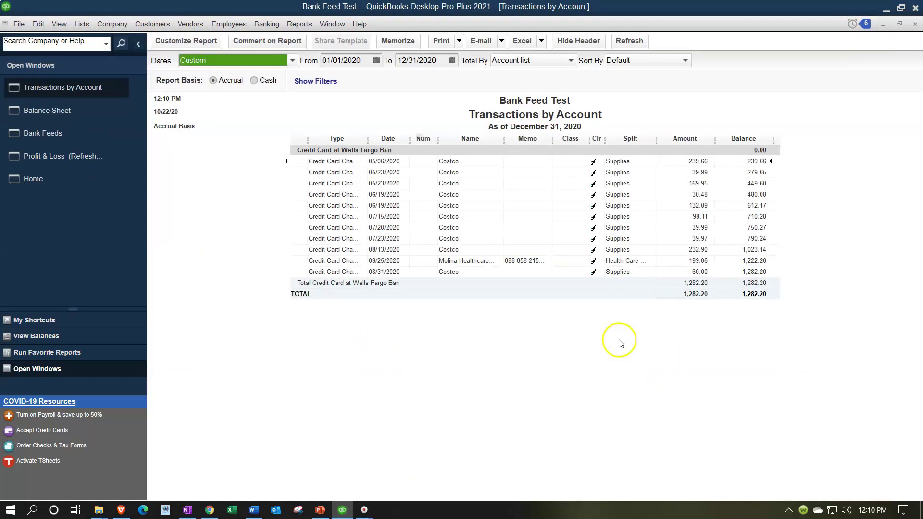
click(914, 25)
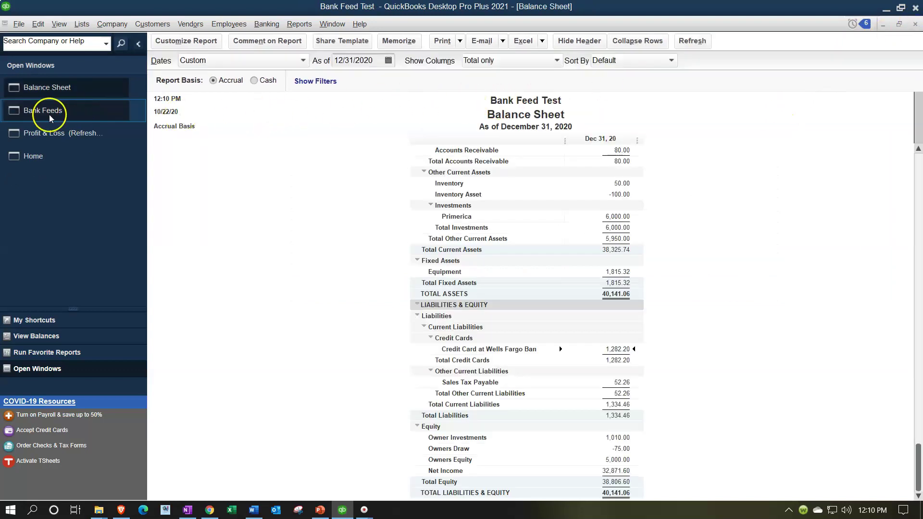
Refresh the Profit & Loss and check the Health Care Employees expense under Employee Benefits.
click(47, 131)
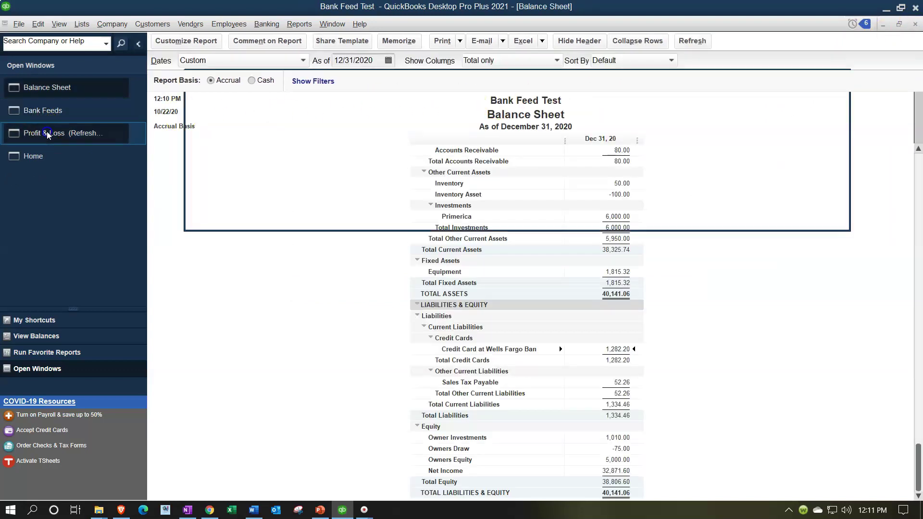
click(73, 102)
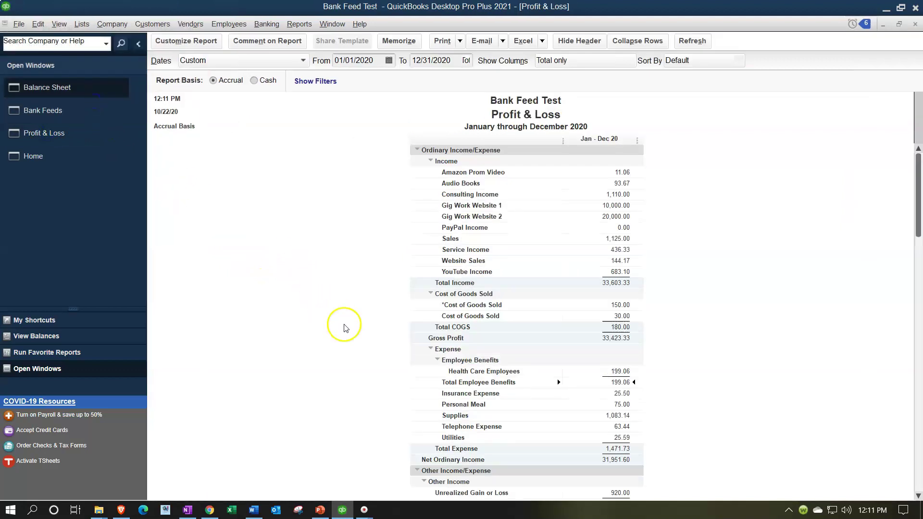
scroll(340, 323, down, 1)
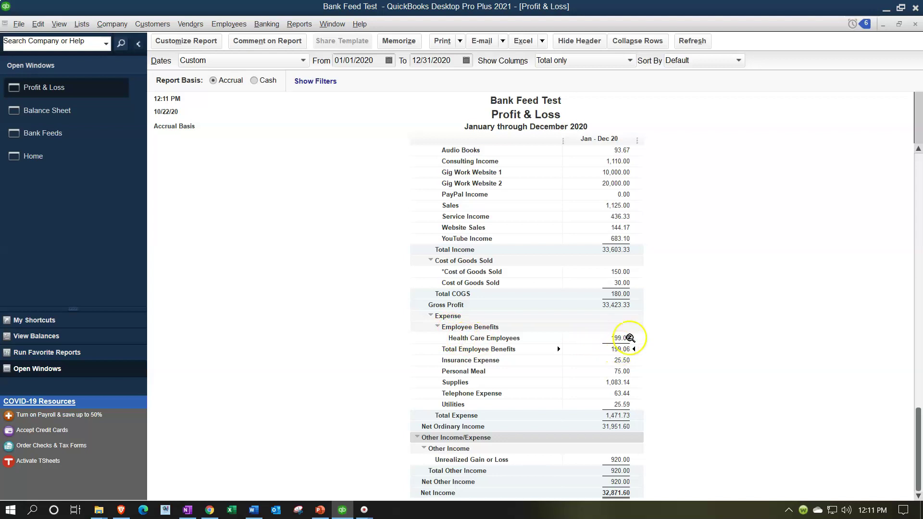
Add the three recognized Molina Healthcare charges in the bank feed to the register as a batch, accepting the past-date warning.
click(113, 137)
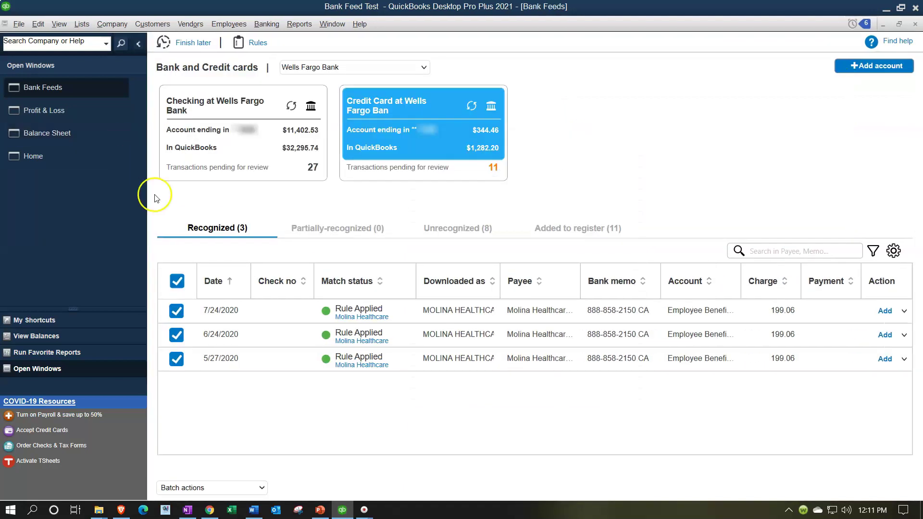
click(207, 488)
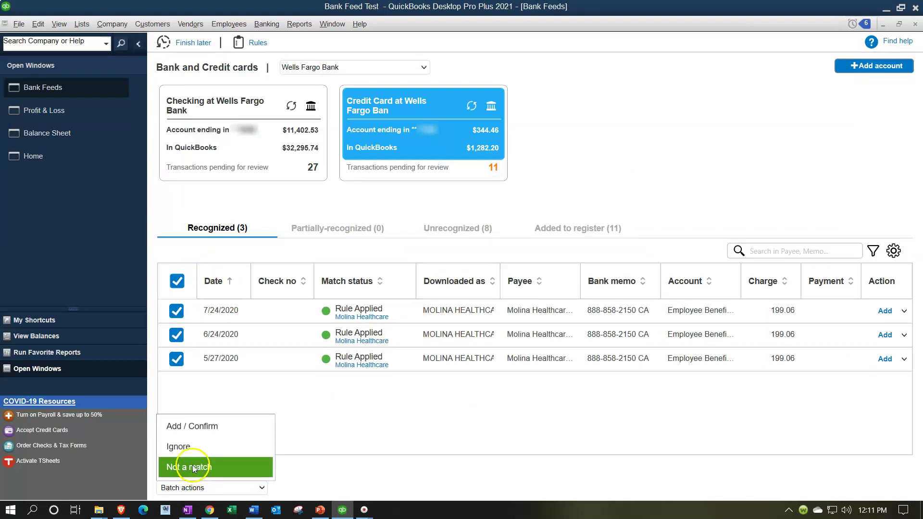
click(189, 426)
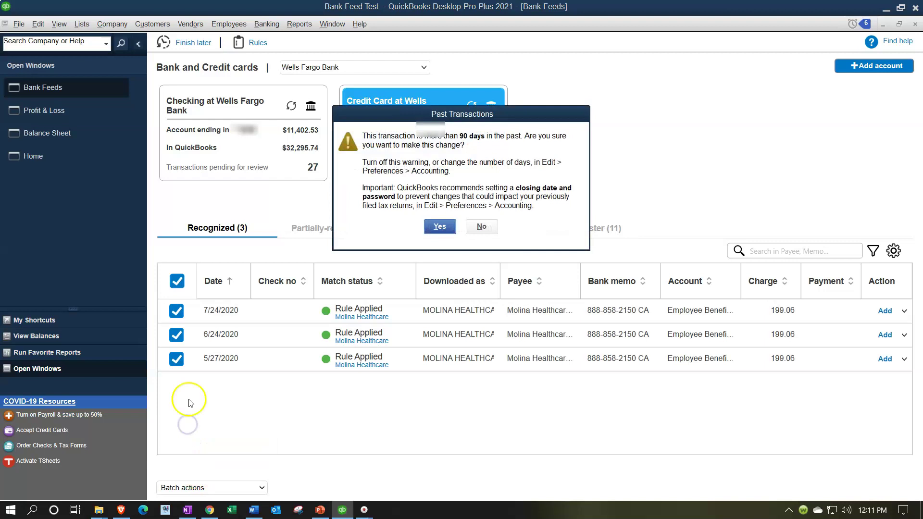
click(438, 226)
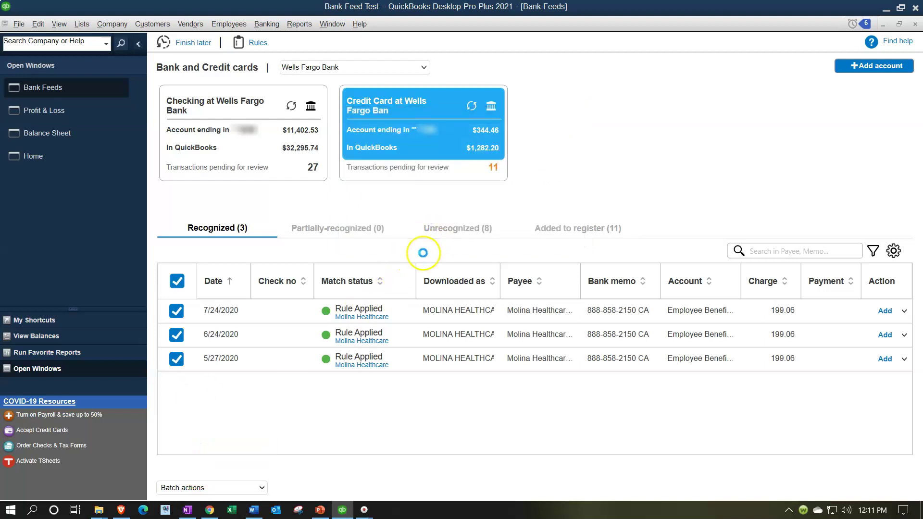
click(528, 281)
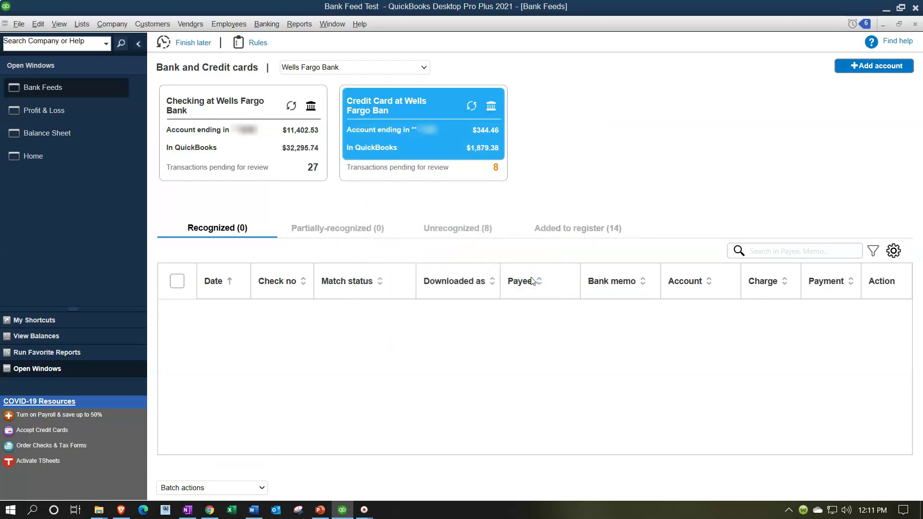
Examine the transactions behind the Wells Fargo credit card balance on the Balance Sheet, then close the detail report.
click(49, 133)
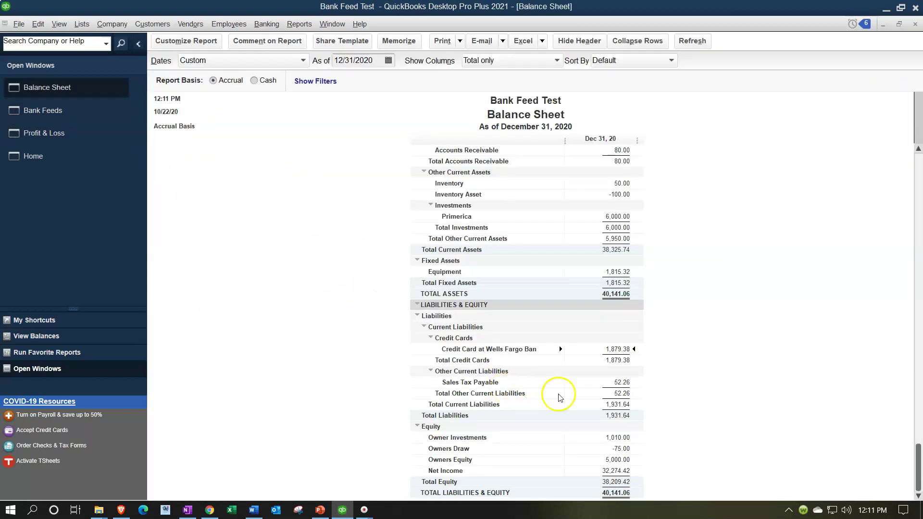
double_click(611, 347)
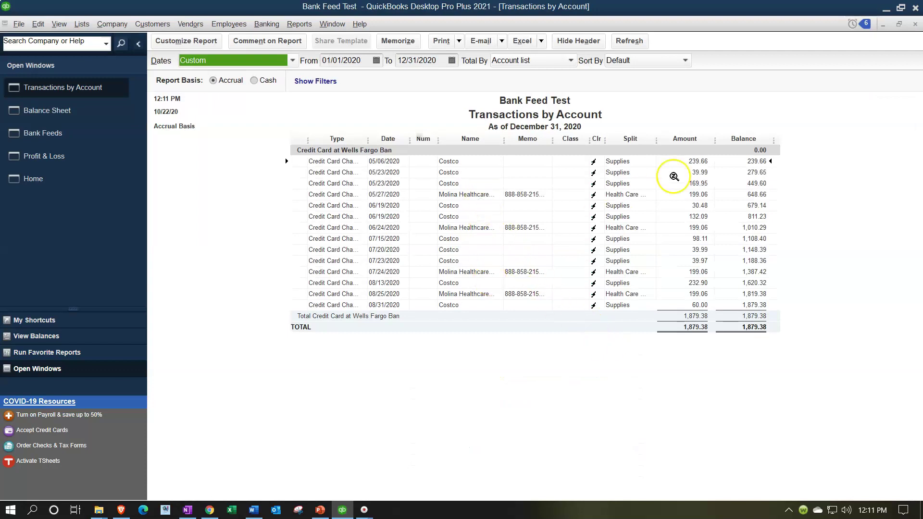
click(915, 24)
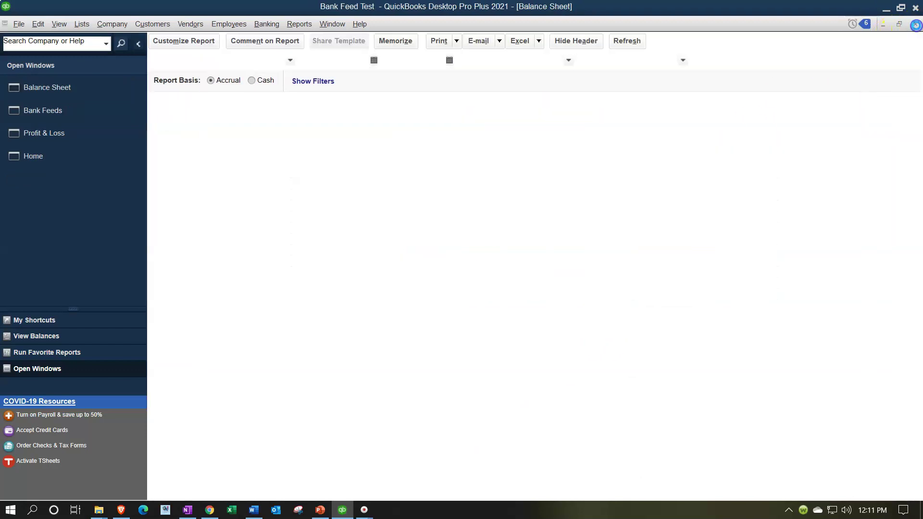
Examine the transactions behind the Health Care Employees expense on the Profit & Loss and close the detail report.
click(34, 133)
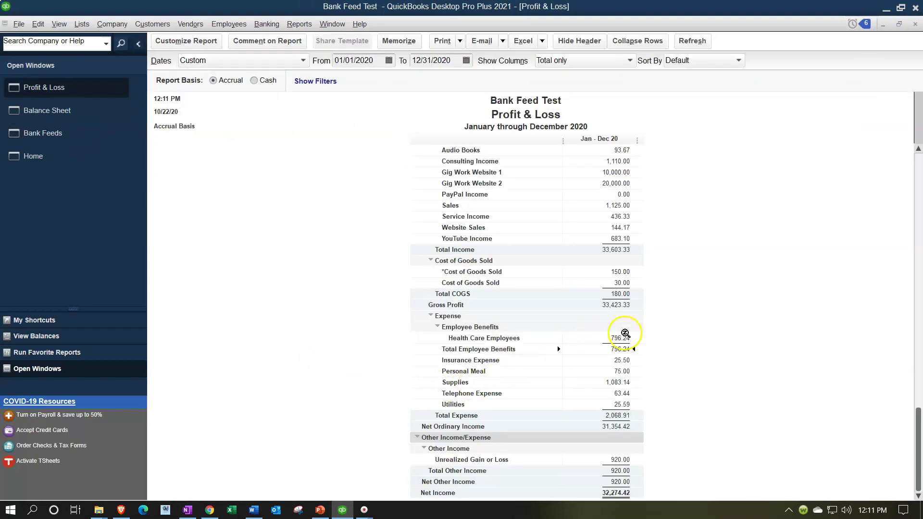
double_click(624, 337)
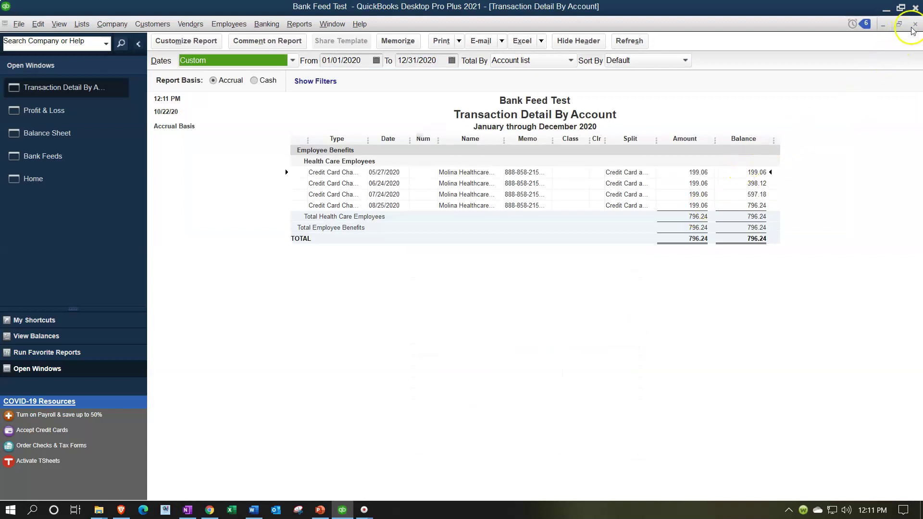
click(915, 25)
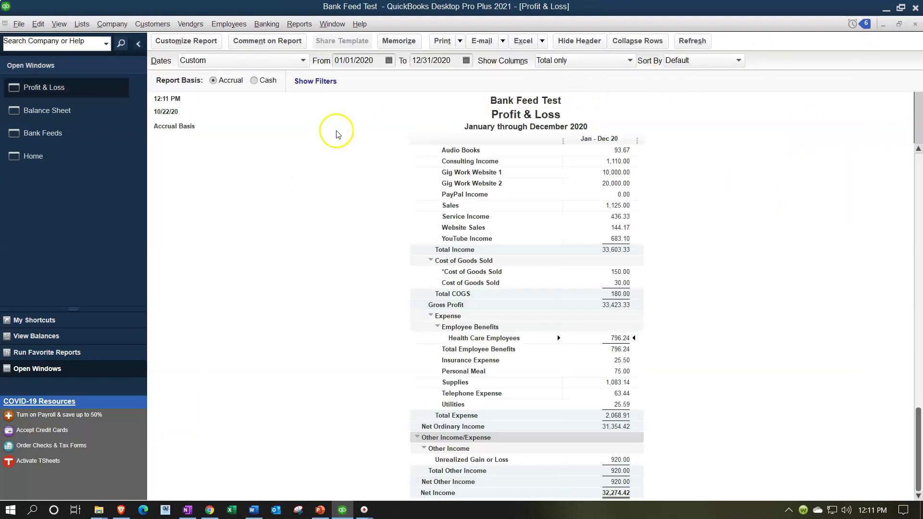
Display the credit card's unrecognized bank feed transactions and widen the Downloaded as column to show the full descriptions.
click(85, 136)
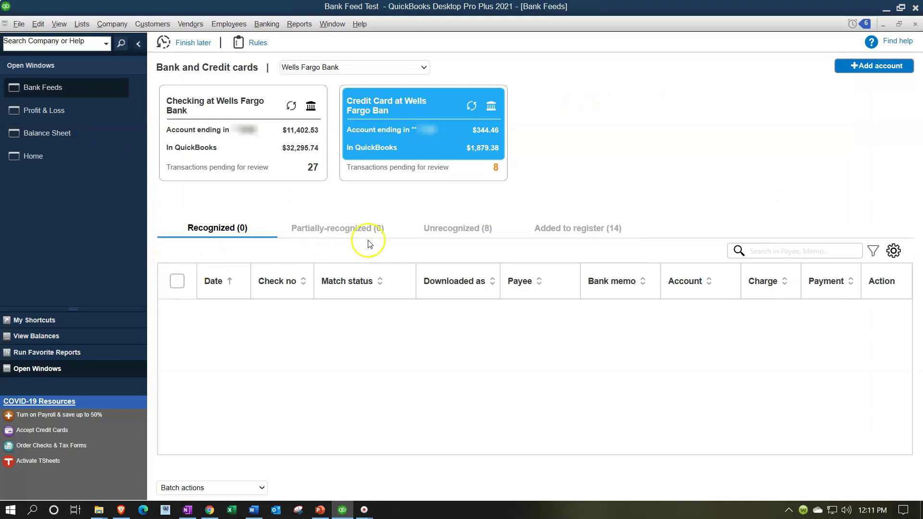
click(441, 238)
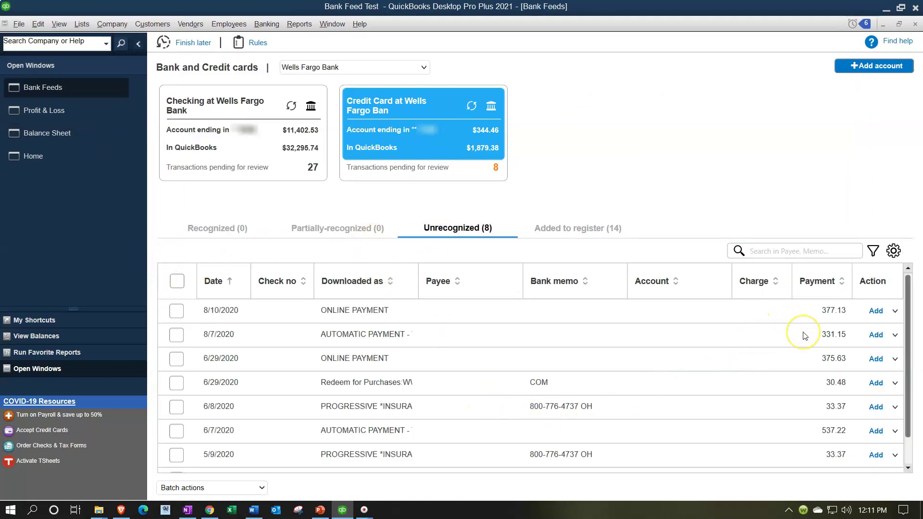
scroll(806, 336, down, 1)
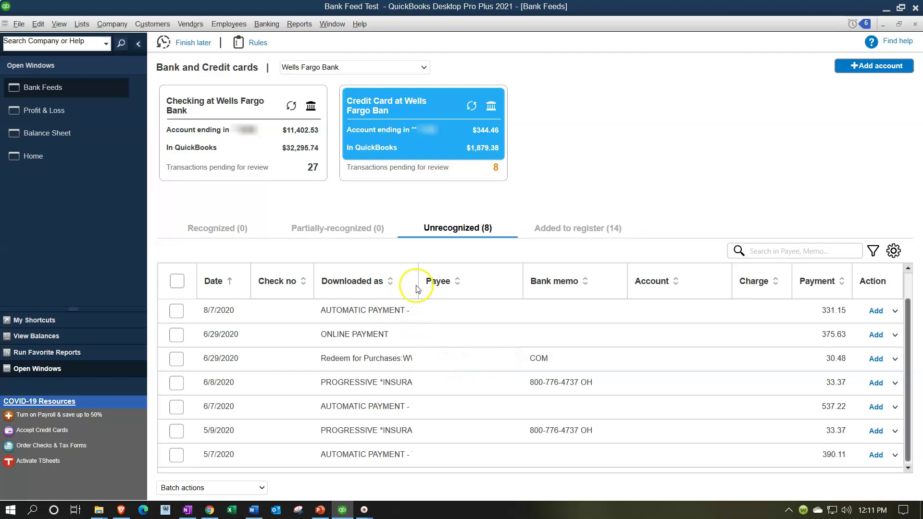
drag(419, 283, 476, 287)
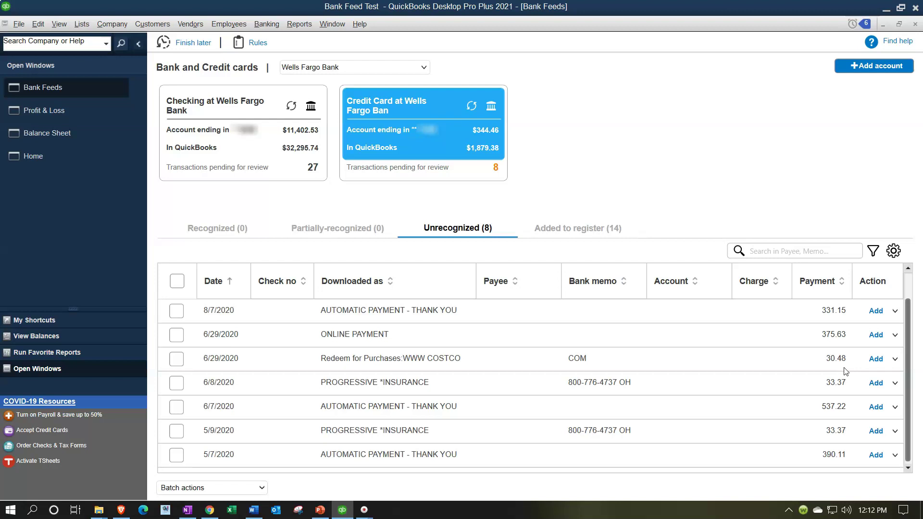
Assign the Supplies account to the 6/29/2020 Redeem for Purchases:WWW COSTCO transaction.
click(895, 363)
click(898, 358)
click(896, 361)
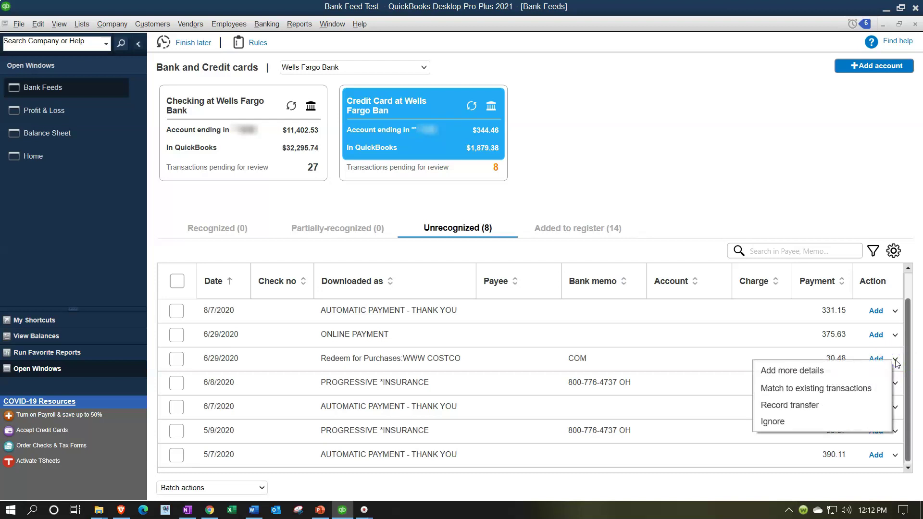
click(651, 367)
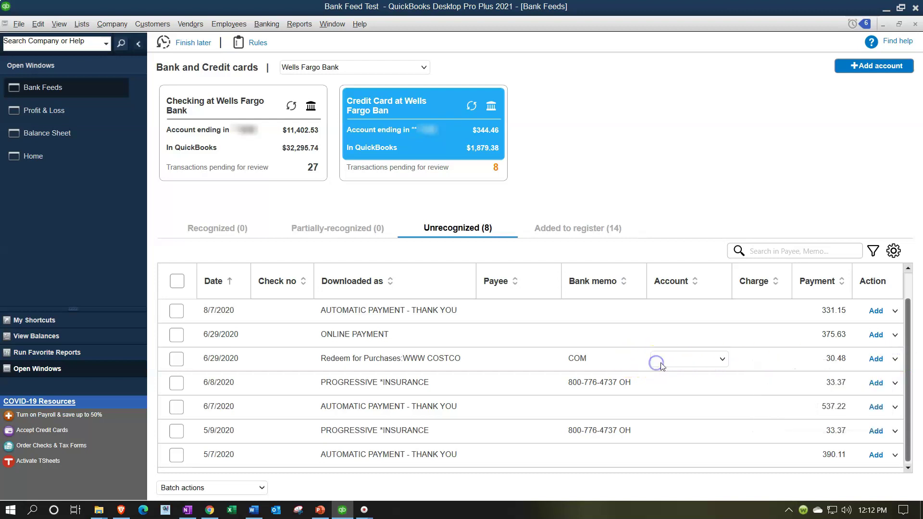
text(Supplies)
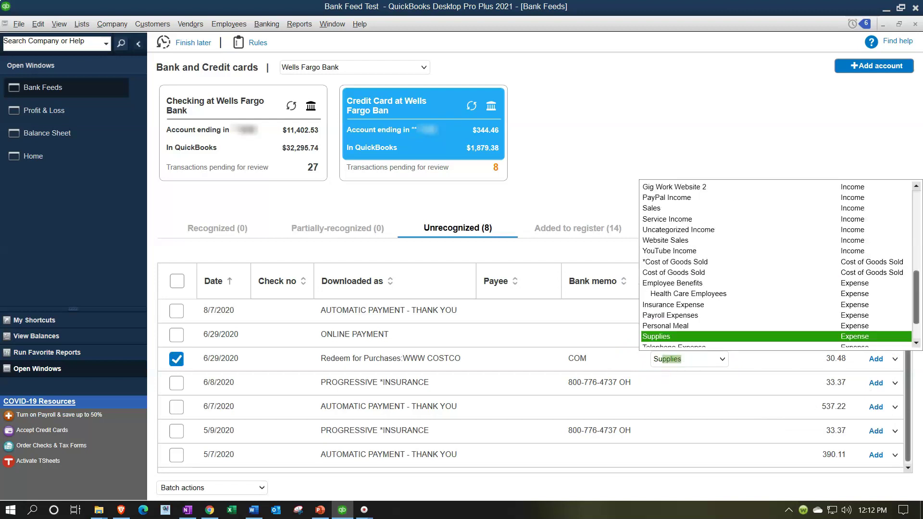
key(Return)
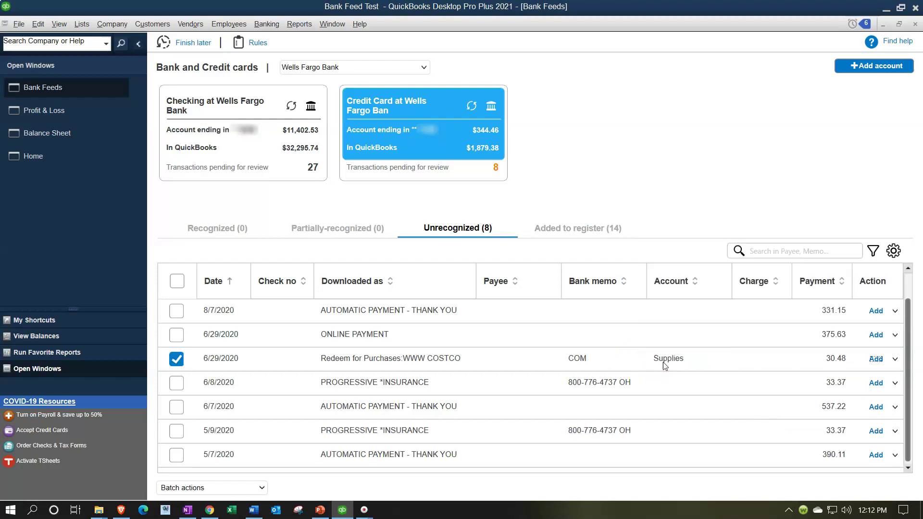
Set the payee of the 6/29/2020 redemption to Costco and add it to the register, accepting the past-date warning.
click(502, 358)
text(Costco)
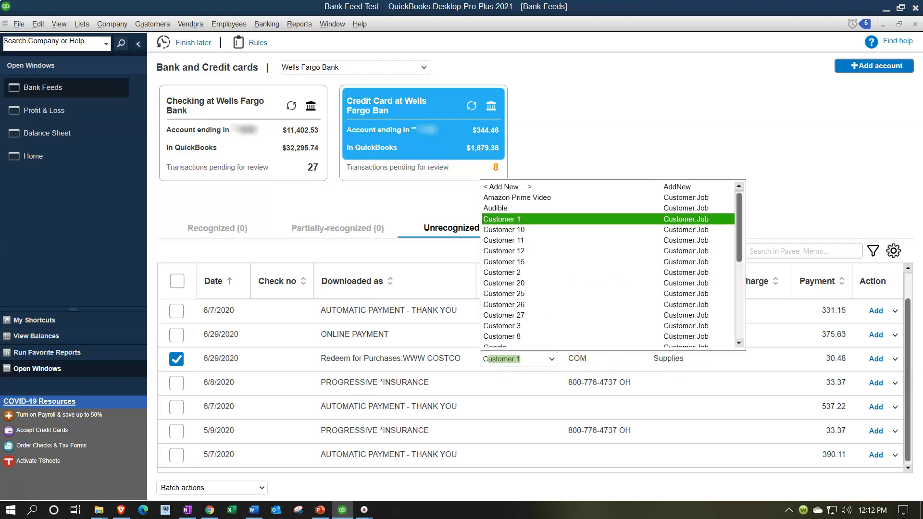
key(Tab)
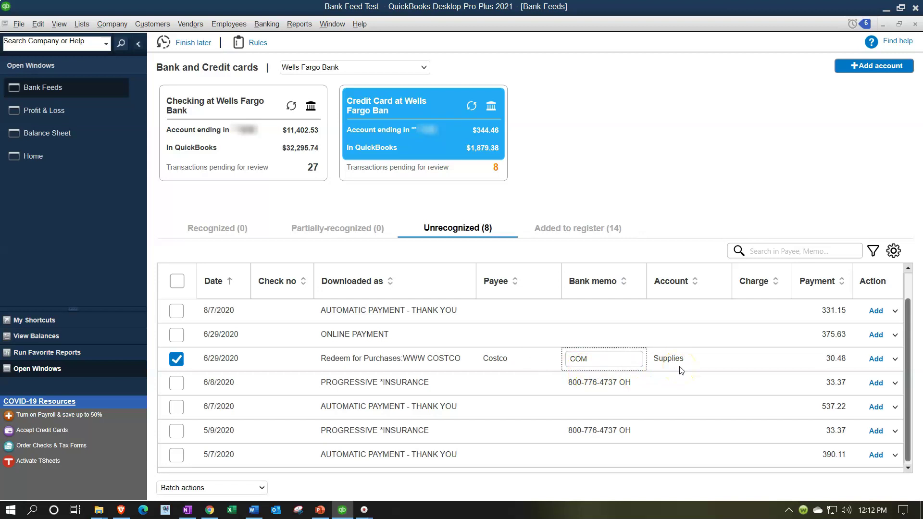
click(877, 360)
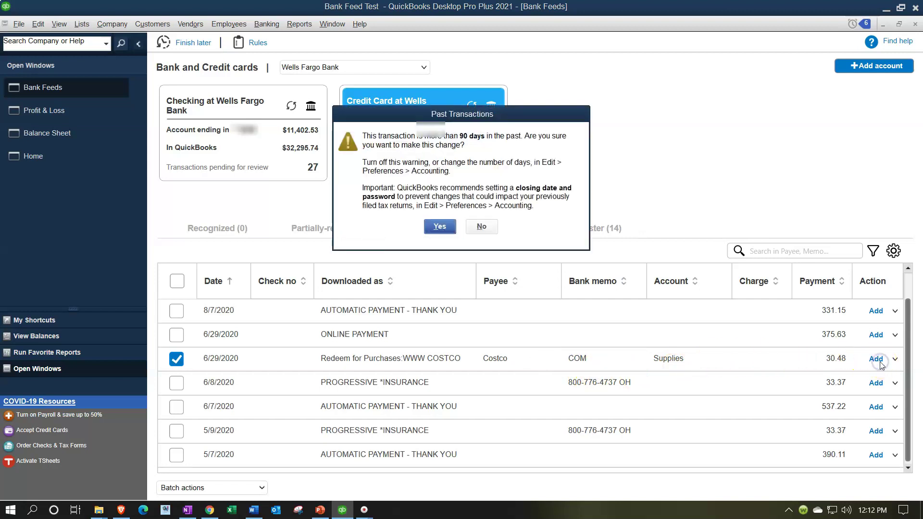
click(450, 226)
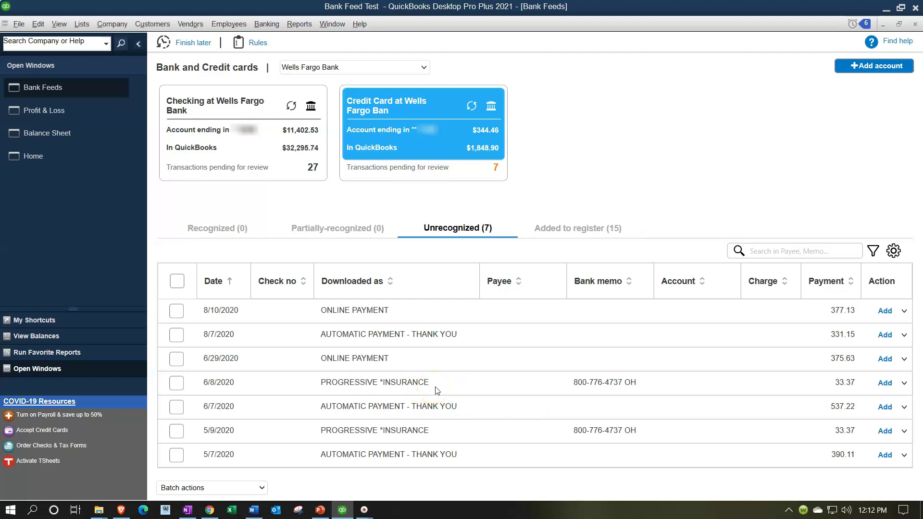
Create a new vendor with Progressive as vendor and company name, as payee for the 6/8/2020 PROGRESSIVE *INSURANCE transaction.
click(498, 391)
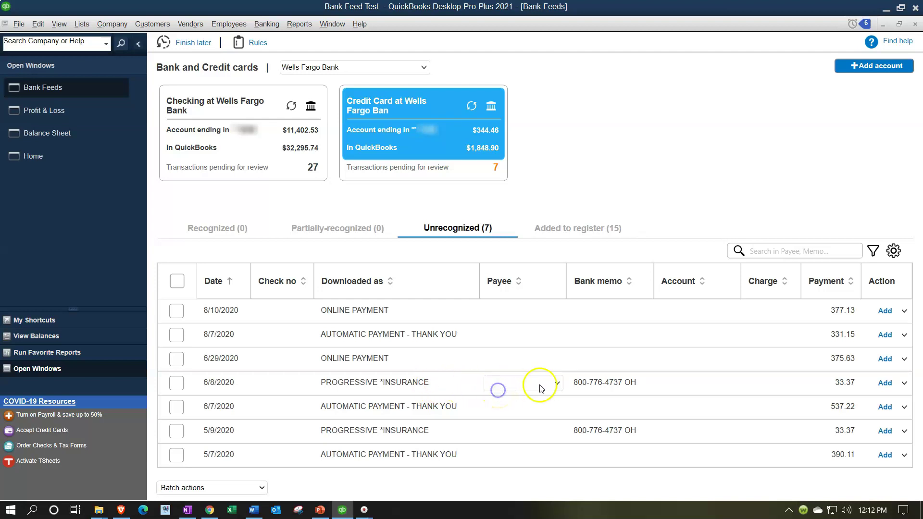
click(556, 385)
click(532, 211)
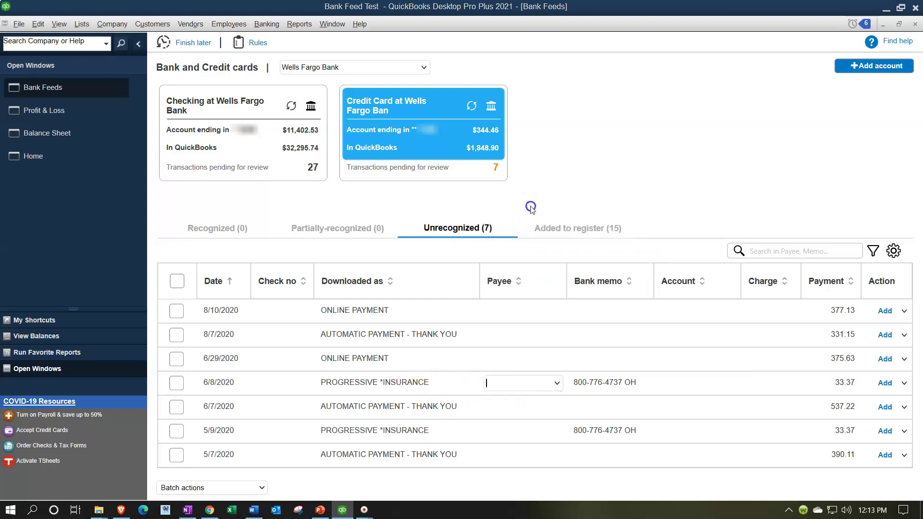
click(503, 241)
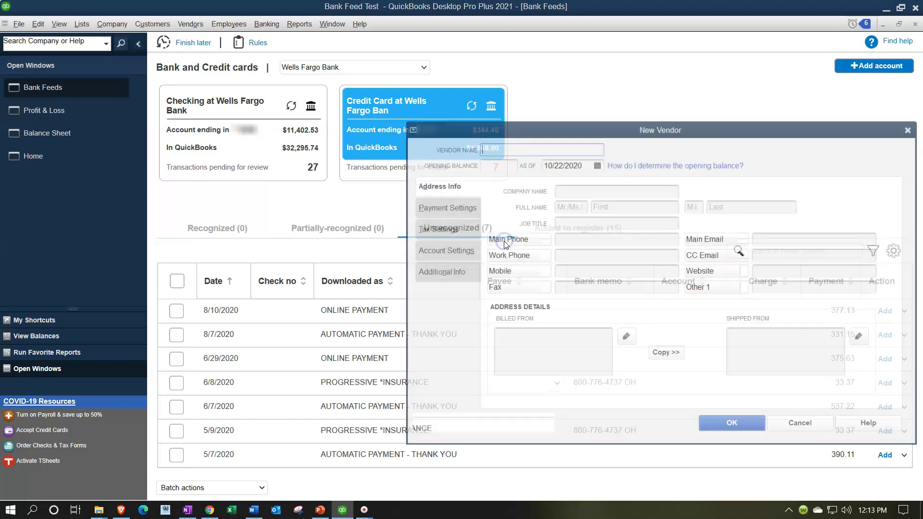
drag(543, 125, 586, 185)
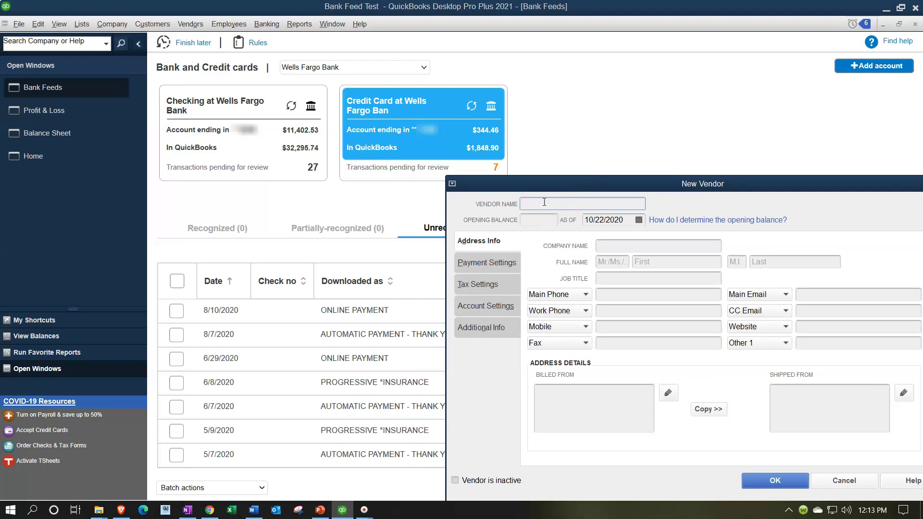
drag(530, 189, 607, 199)
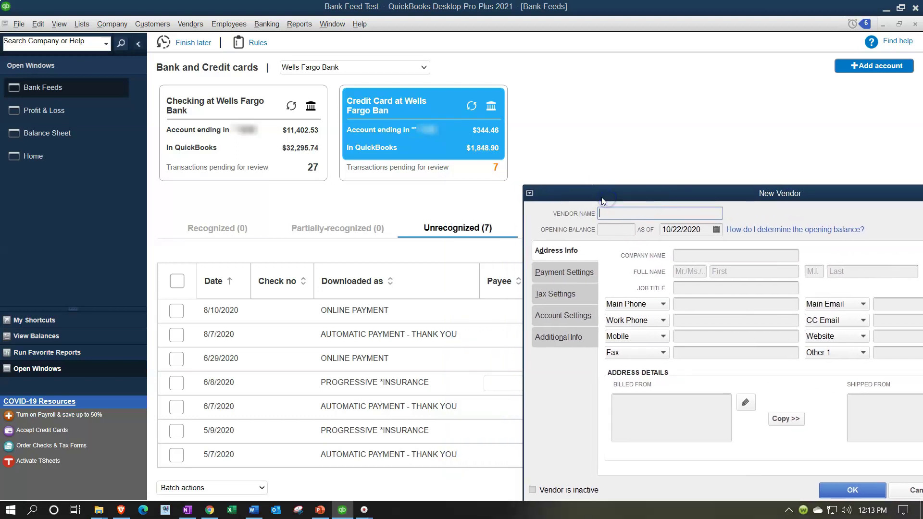
text(sive)
key(shift+Home)
key(ctrl+c)
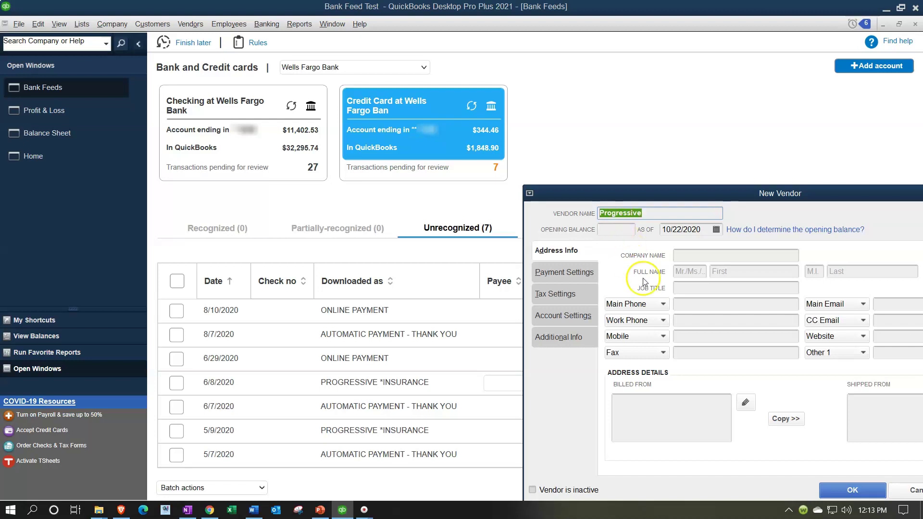
click(696, 255)
key(ctrl+v)
click(839, 490)
Create the expense account Insurance - Auto as a subaccount of Insurance Expense for the 6/8/2020 PROGRESSIVE *INSURANCE transaction.
click(732, 383)
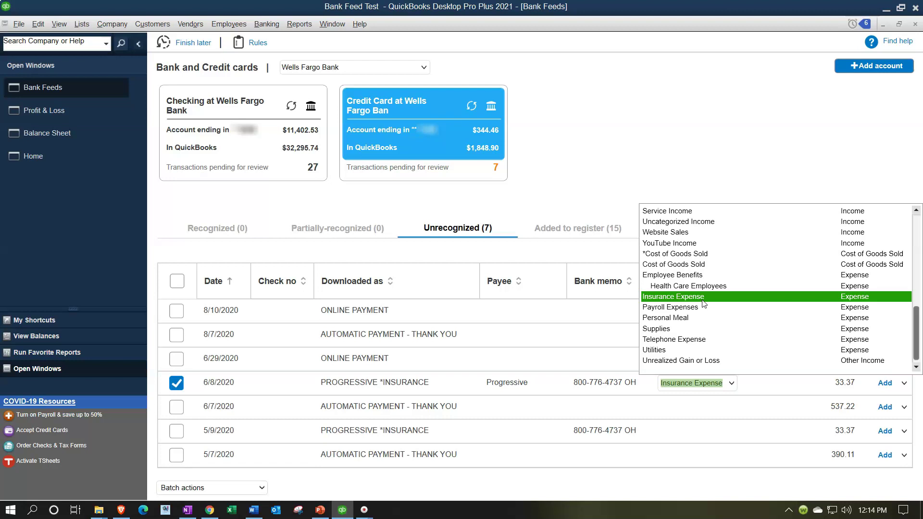
scroll(692, 337, up, 8)
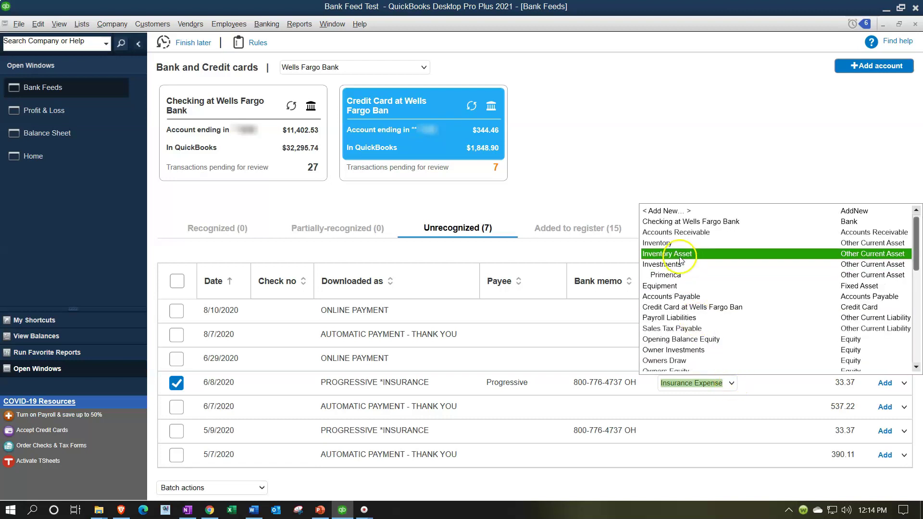
click(671, 211)
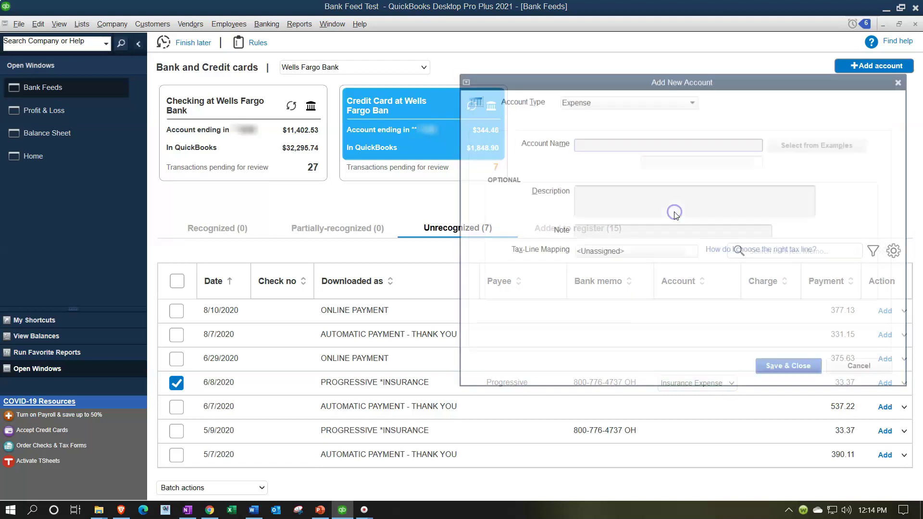
click(598, 145)
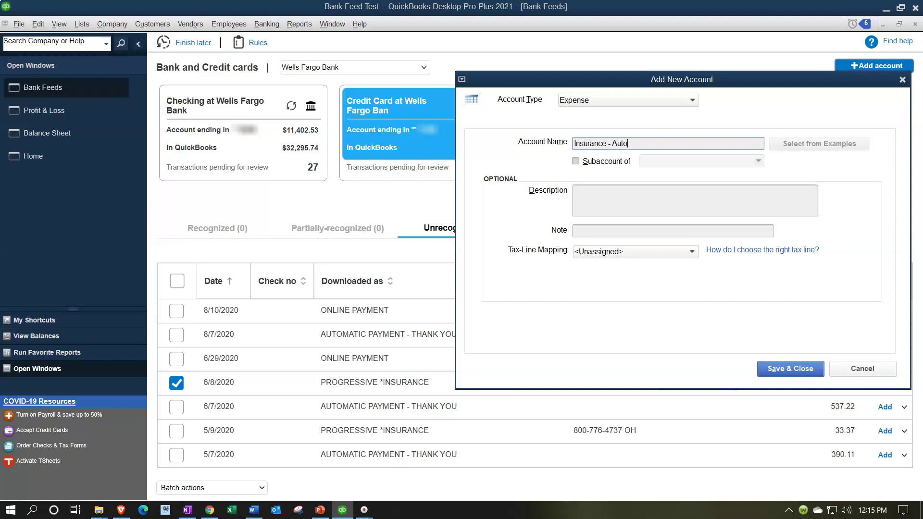
click(576, 161)
click(654, 161)
text(Insurance Expense)
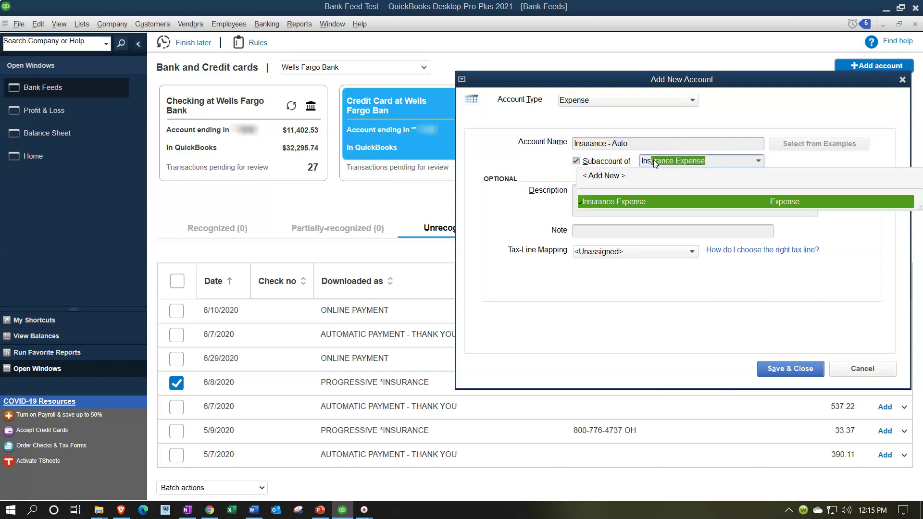
key(Tab)
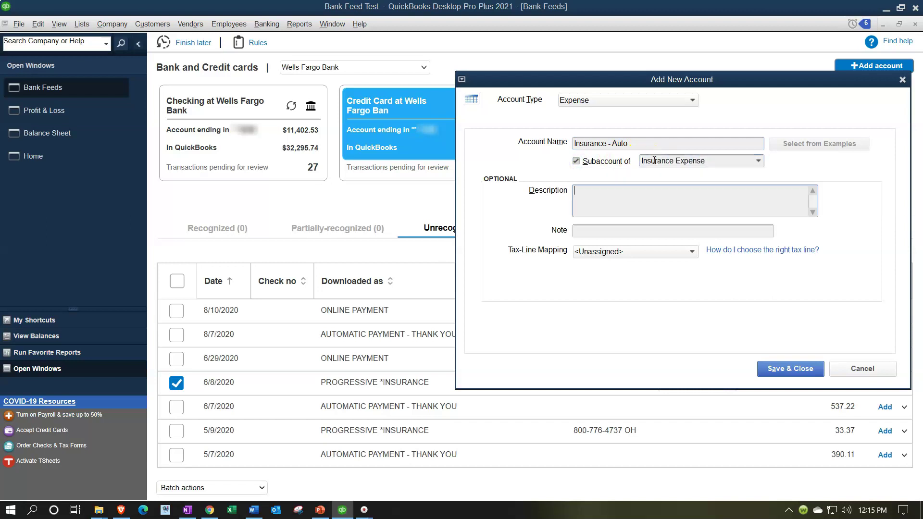
click(791, 369)
Open the additional details of the 6/8/2020 Progressive transaction and check for existing transactions to match it to.
click(905, 384)
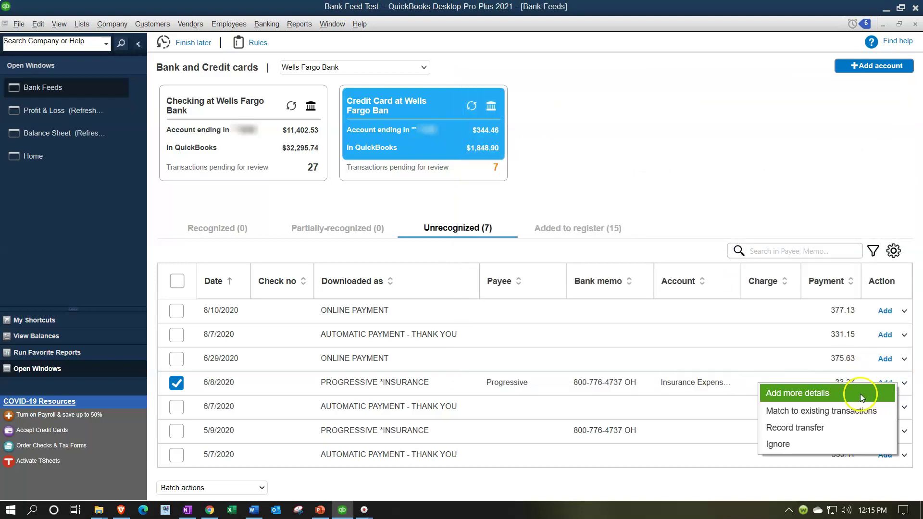
click(860, 397)
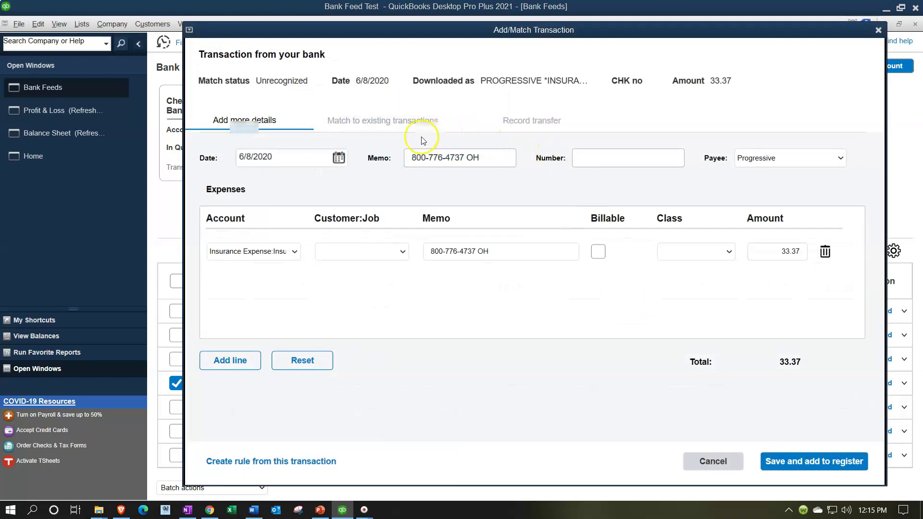
click(399, 124)
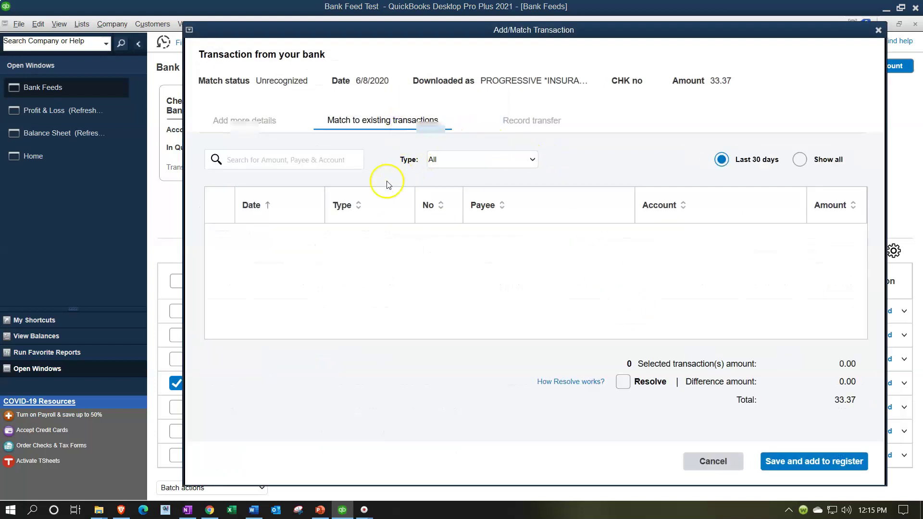
click(250, 122)
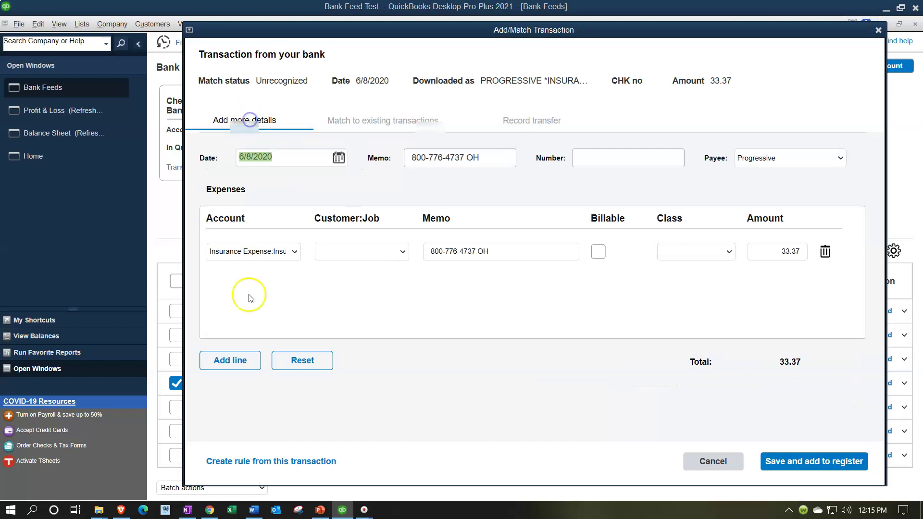
Create a rule named Progressive for descriptions containing PROGRESSIVE, and save the 6/8/2020 transaction to the register.
click(266, 463)
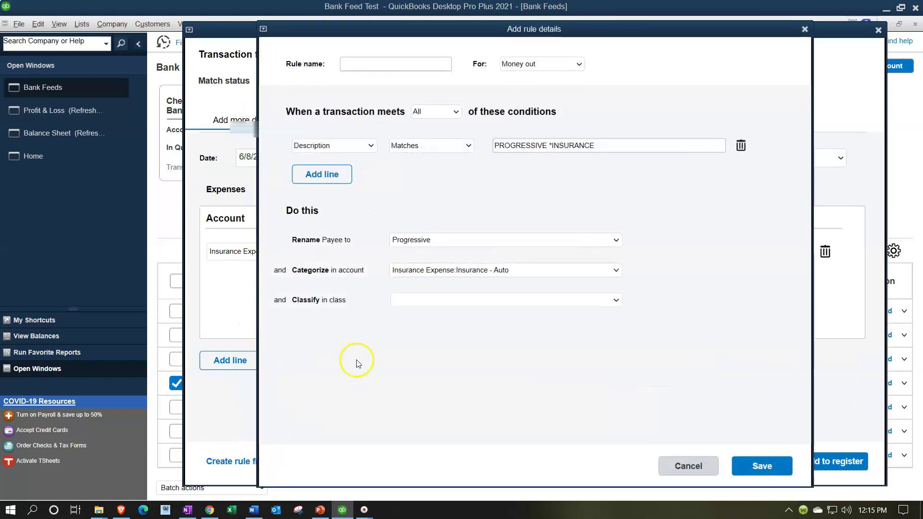
click(384, 63)
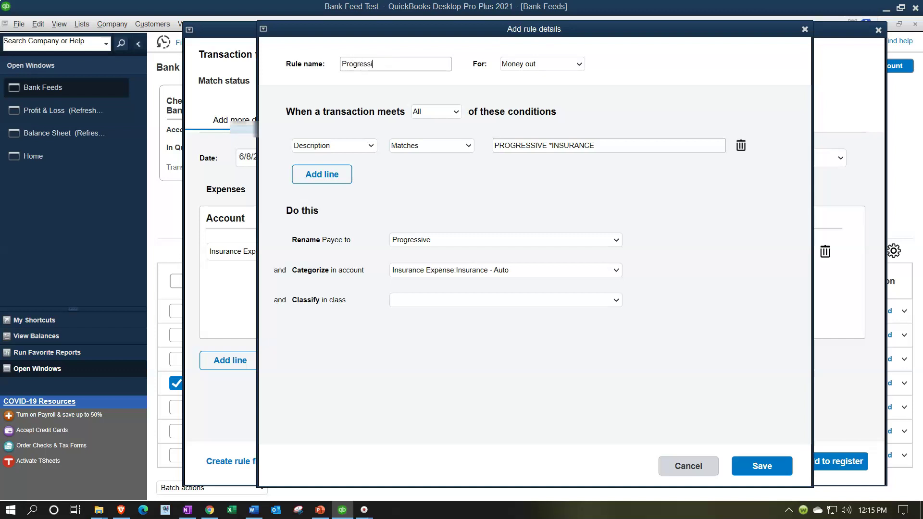
click(371, 146)
click(319, 172)
click(423, 145)
click(423, 173)
key(BackSpace)
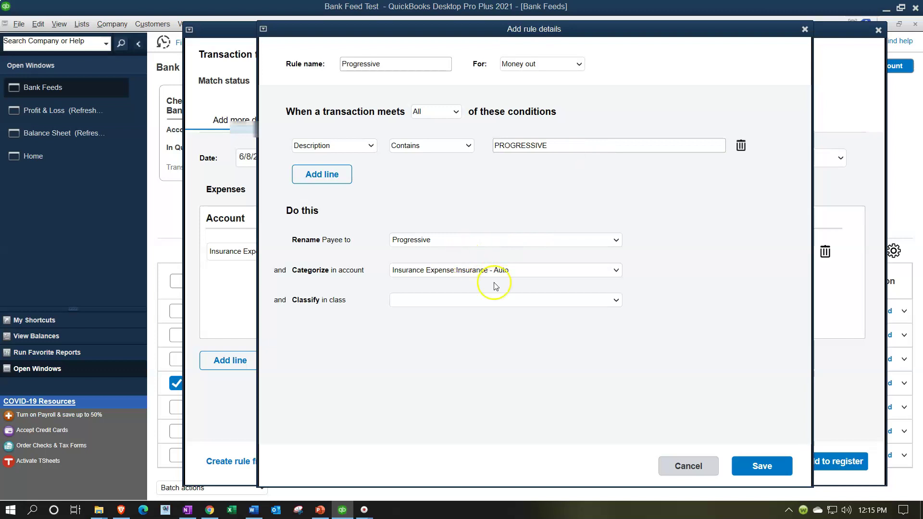
click(760, 474)
click(779, 467)
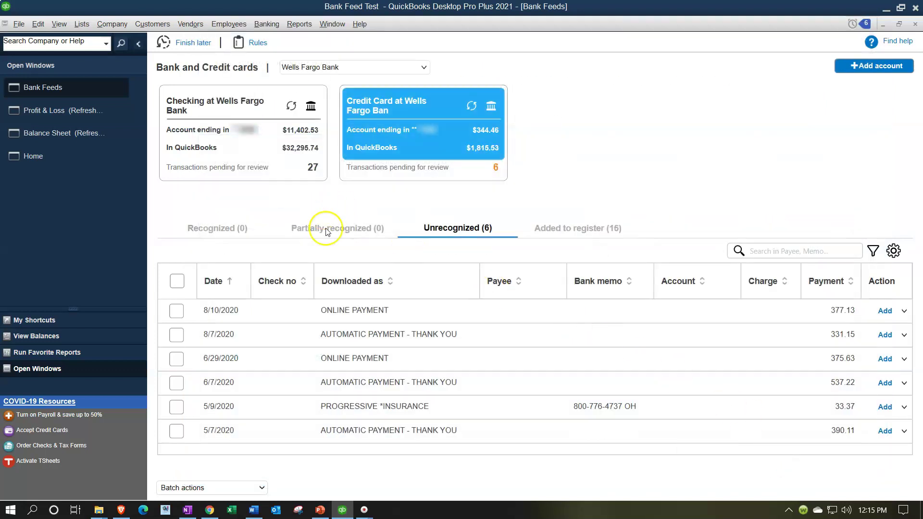
Refresh the Balance Sheet and examine the Progressive entry in the detail behind the Wells Fargo credit card balance.
click(75, 135)
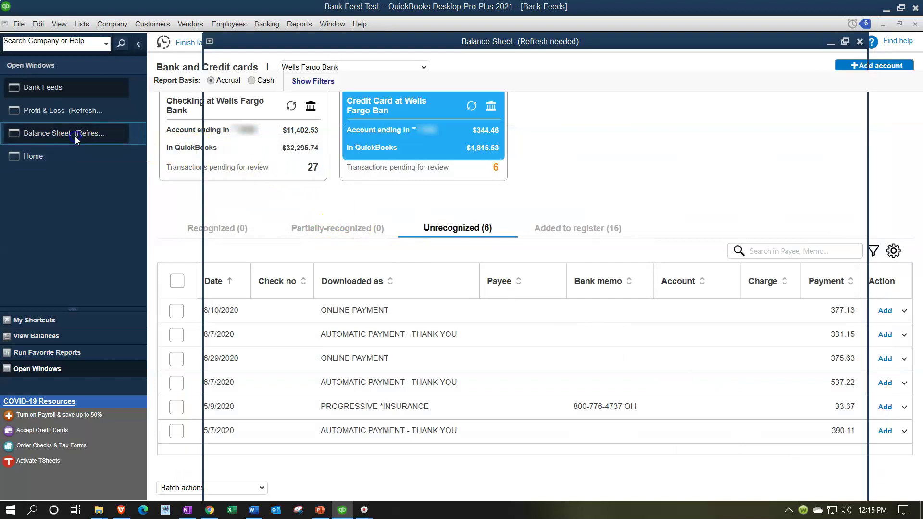
click(73, 102)
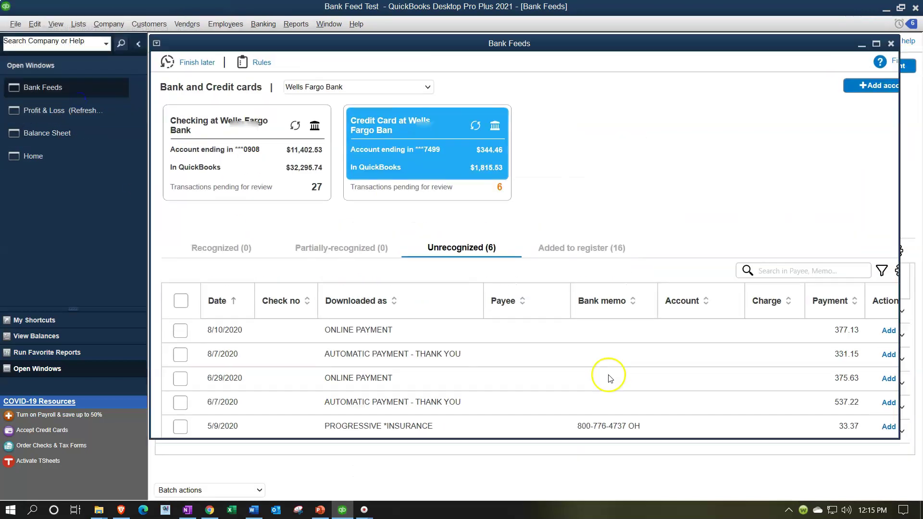
double_click(623, 360)
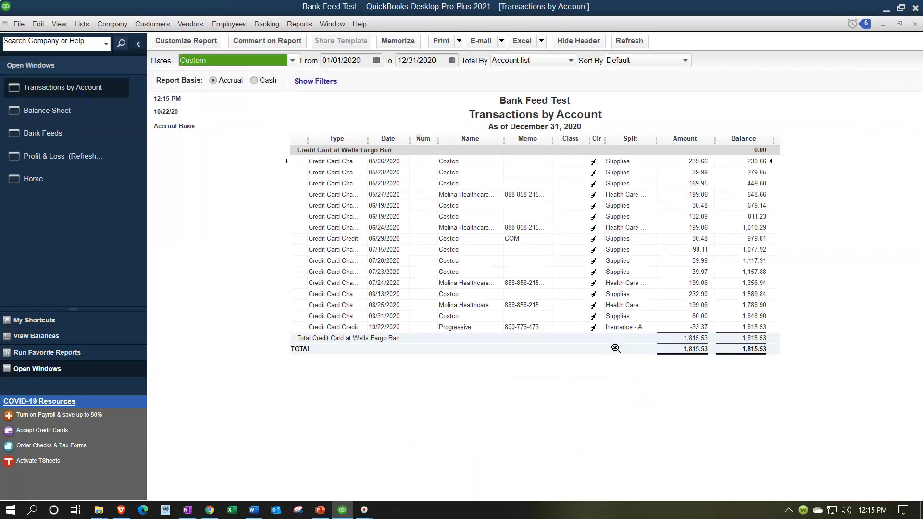
click(507, 335)
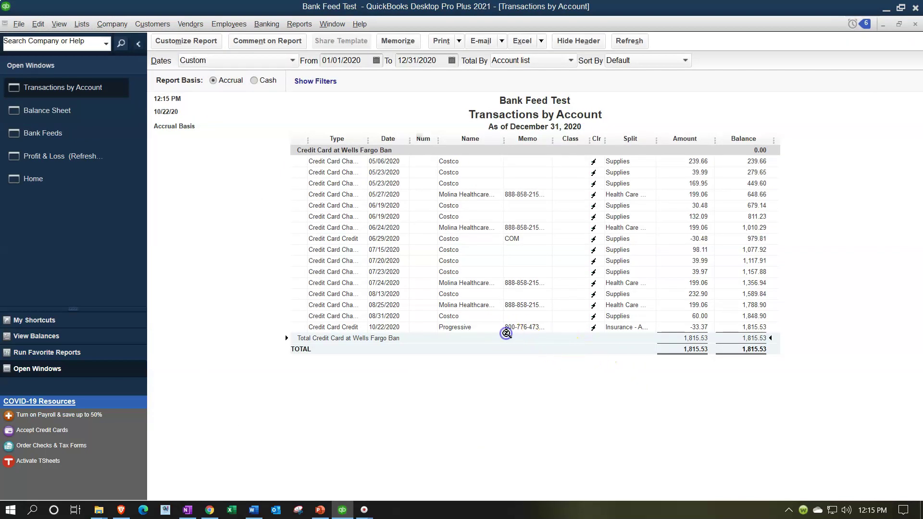
click(915, 24)
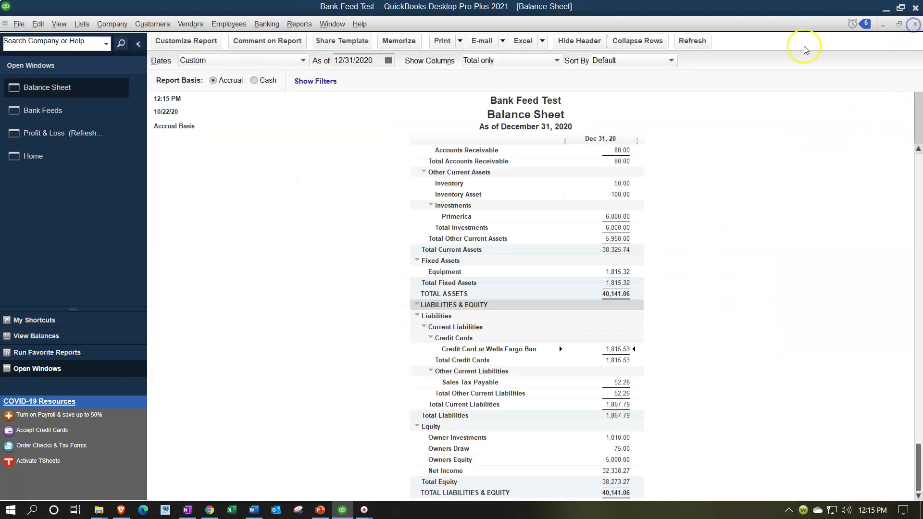
double_click(616, 350)
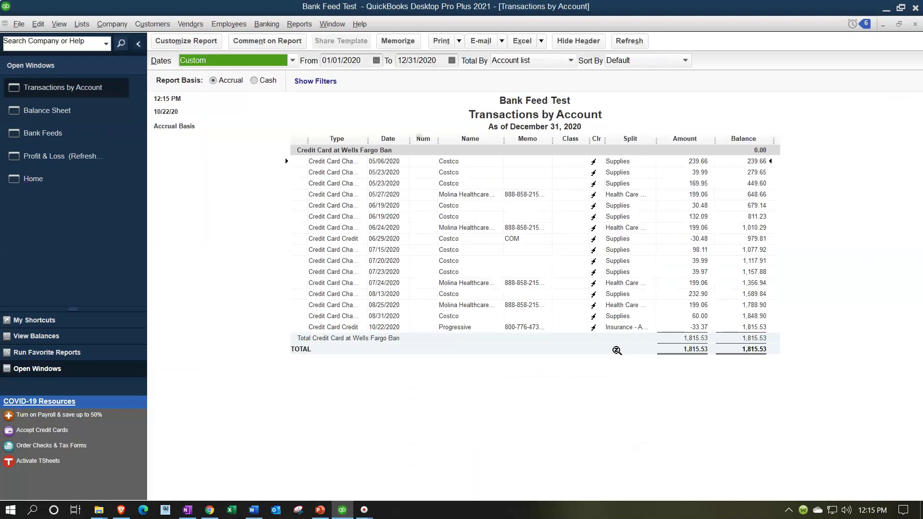
click(694, 327)
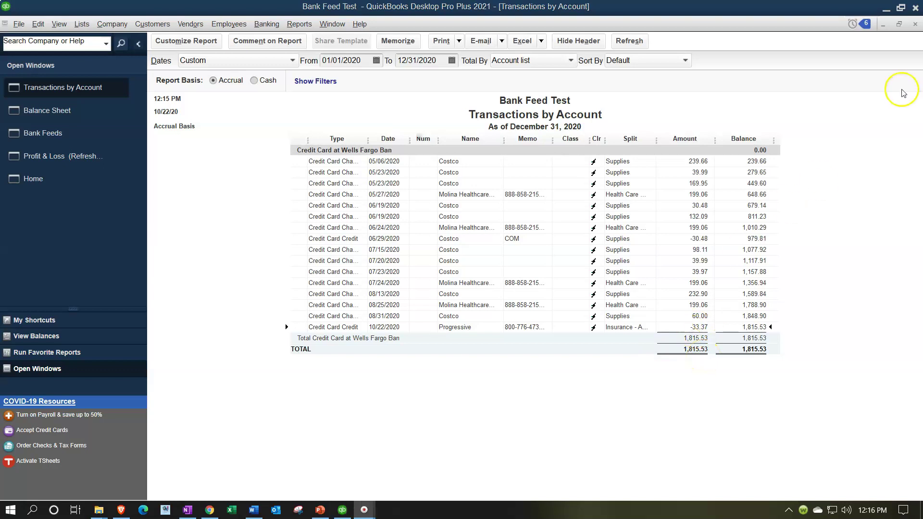
click(915, 23)
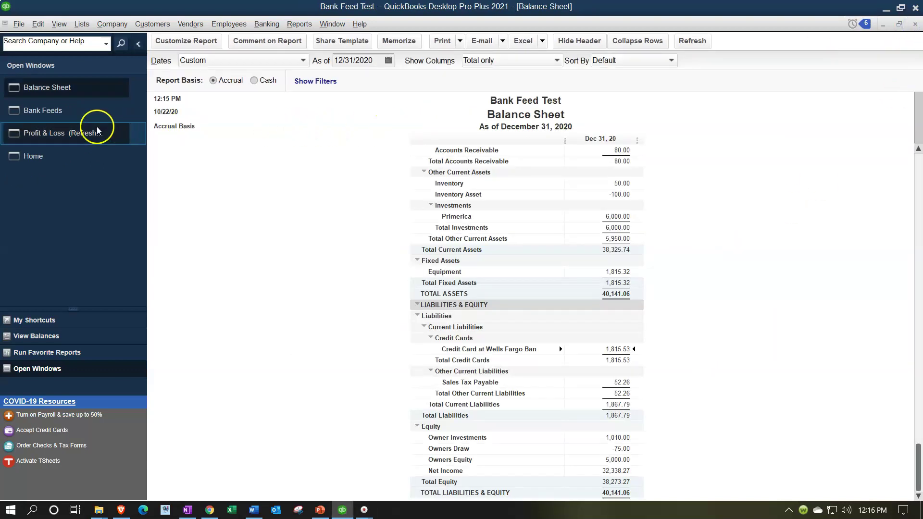
Refresh the Profit & Loss report, examine the Insurance - Auto expense, and return to the bank feeds.
click(71, 139)
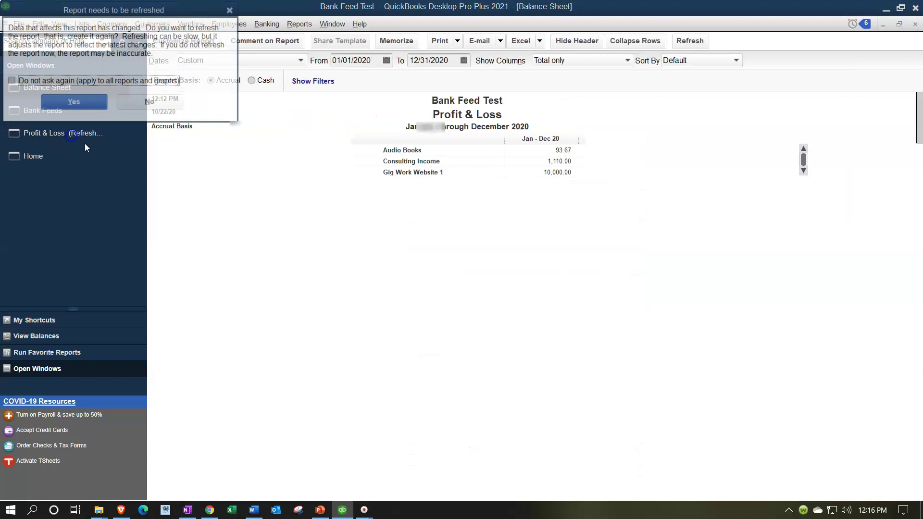
click(75, 99)
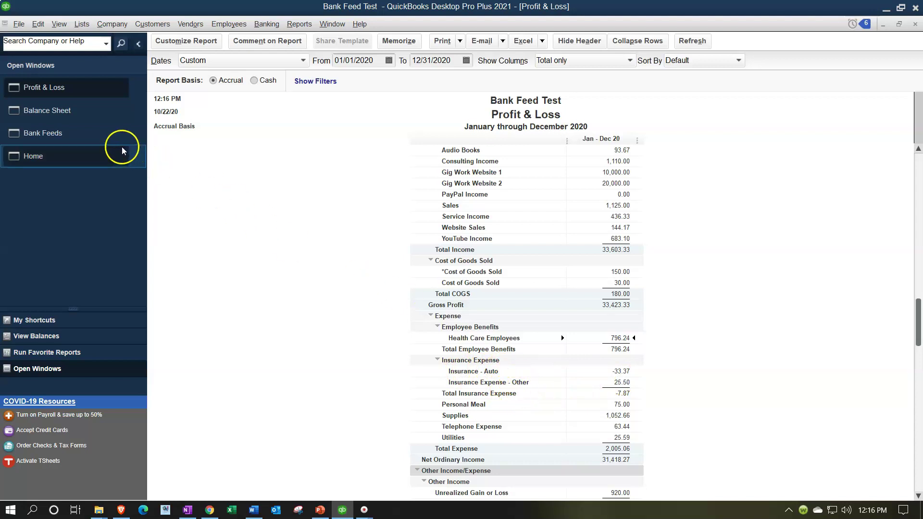
click(92, 127)
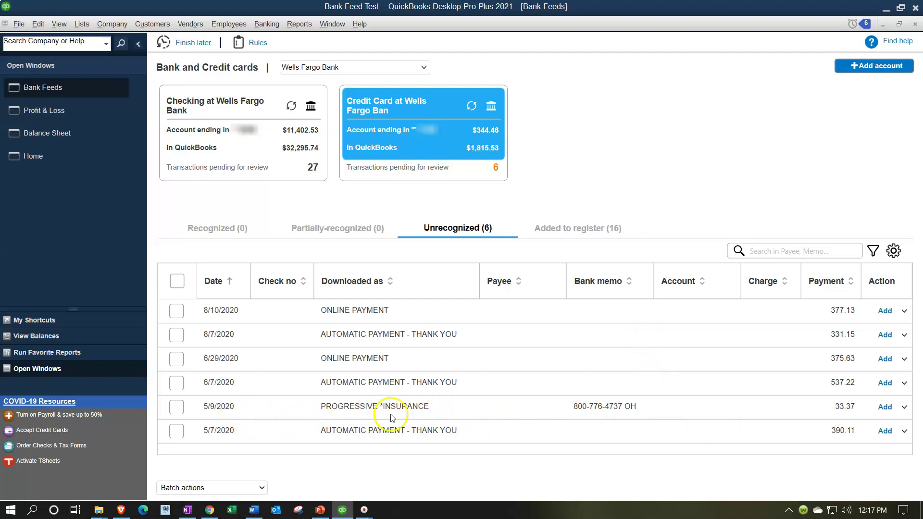
Set the payee of the 5/9/2020 PROGRESSIVE *INSURANCE transaction to Progressive.
click(514, 411)
click(515, 412)
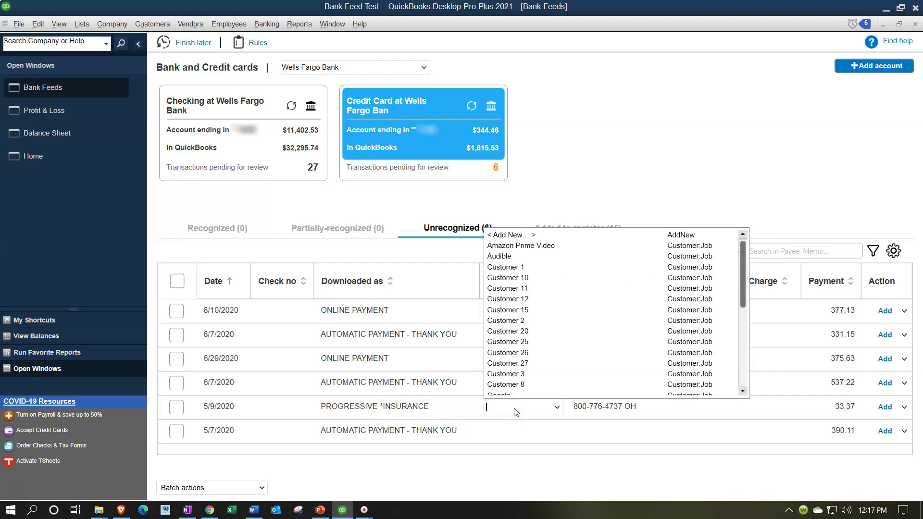
text(Progressive)
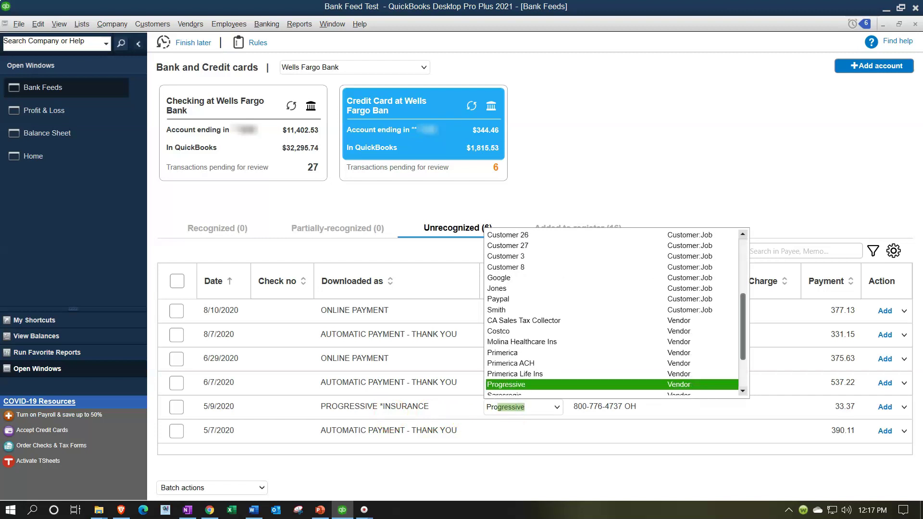
key(Tab)
key(Tab)
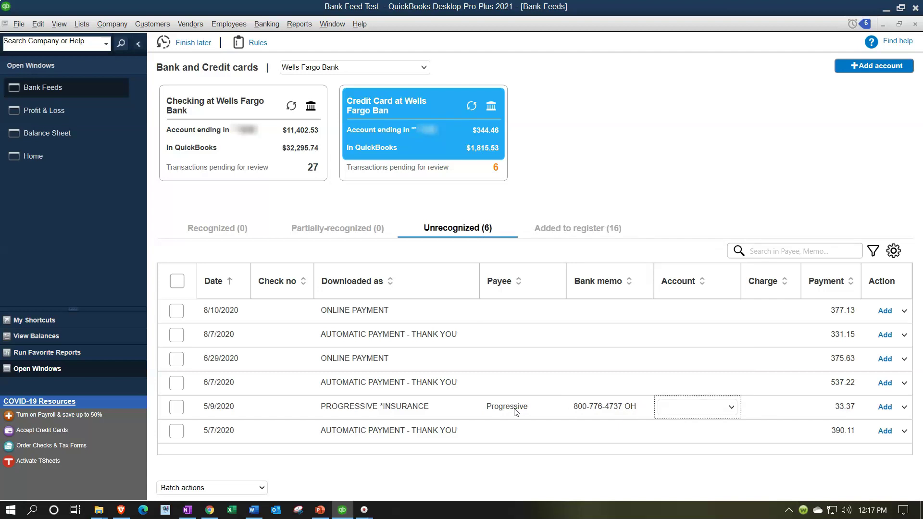
Assign the Insurance - Auto account to the 5/9/2020 Progressive transaction and add it to the register, accepting the past-date warning.
click(699, 407)
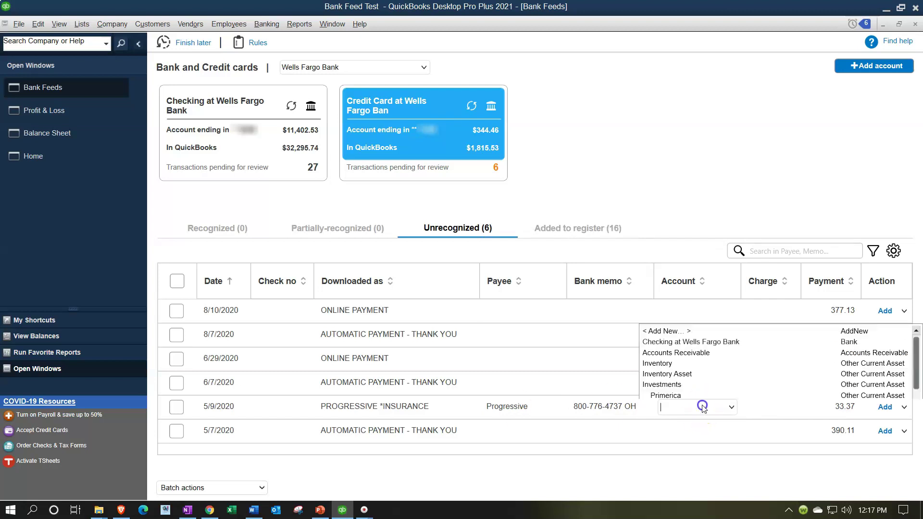
text(insu)
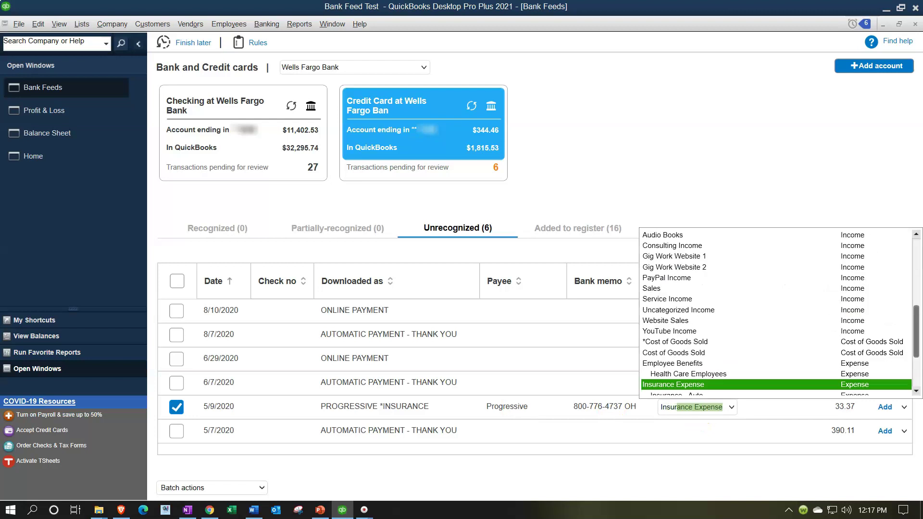
scroll(735, 363, down, 1)
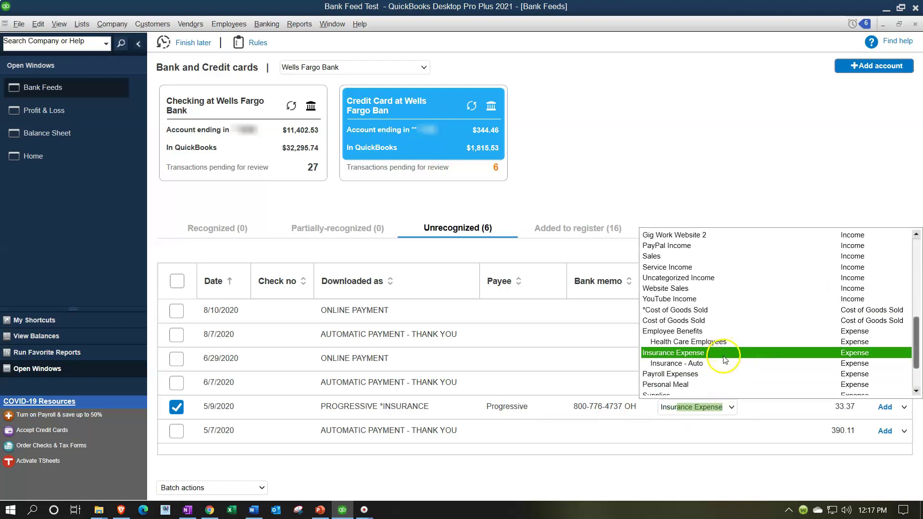
click(724, 364)
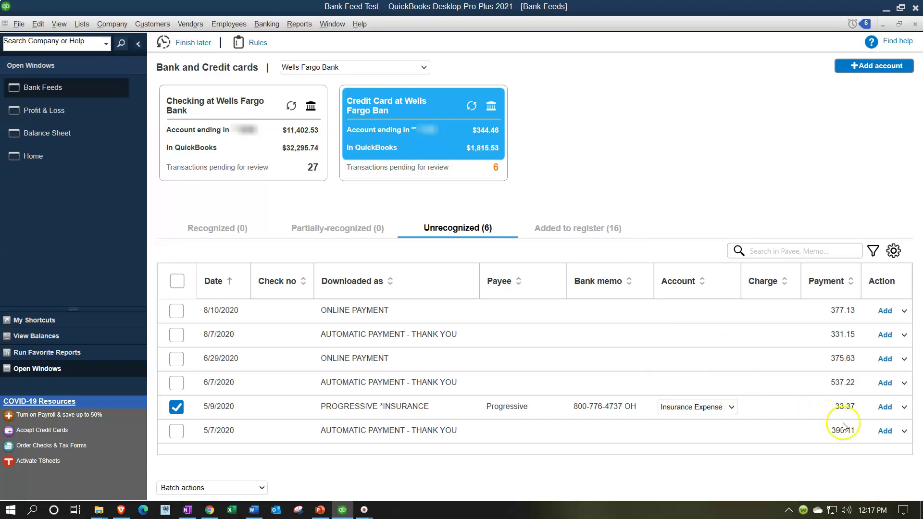
click(888, 412)
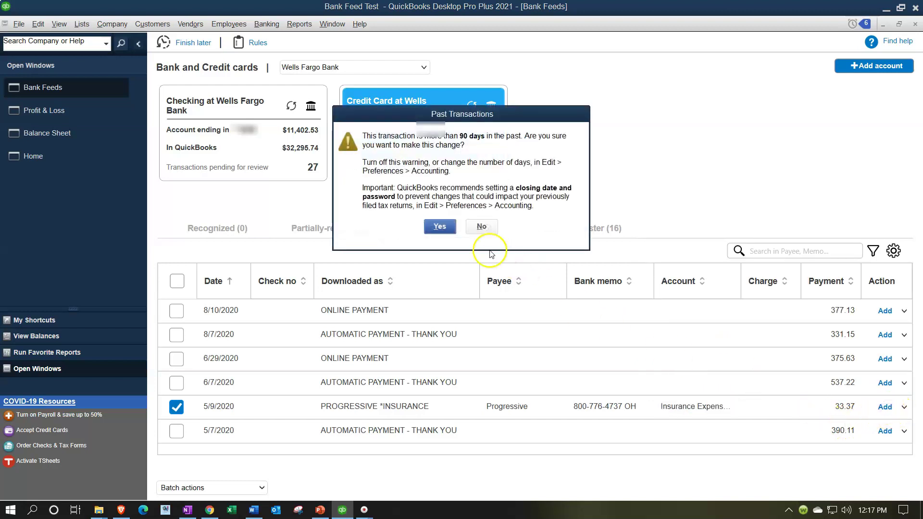
click(439, 227)
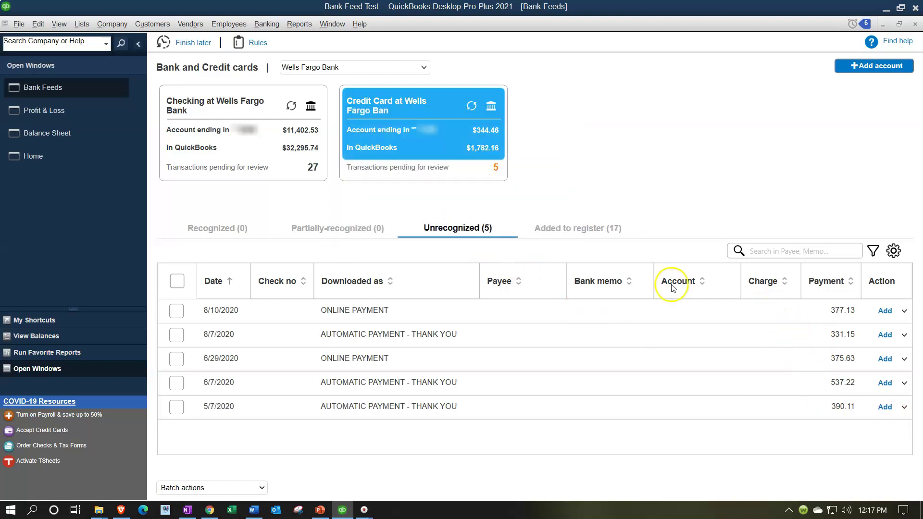
Examine the transactions behind the Insurance - Auto amount on the Profit & Loss report.
click(60, 121)
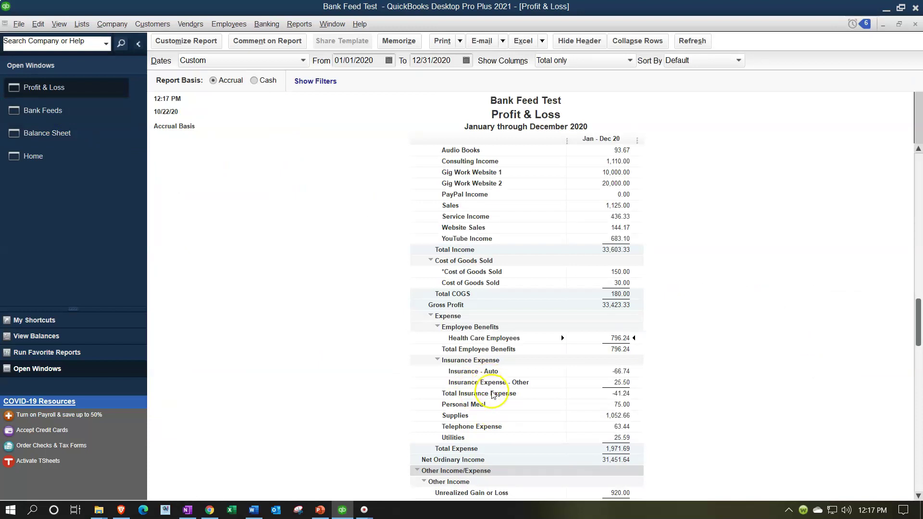
double_click(620, 371)
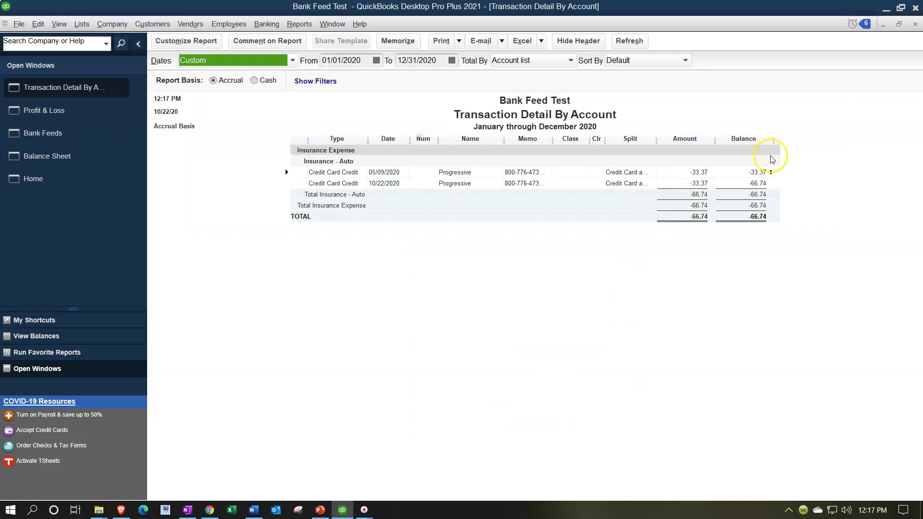
click(915, 25)
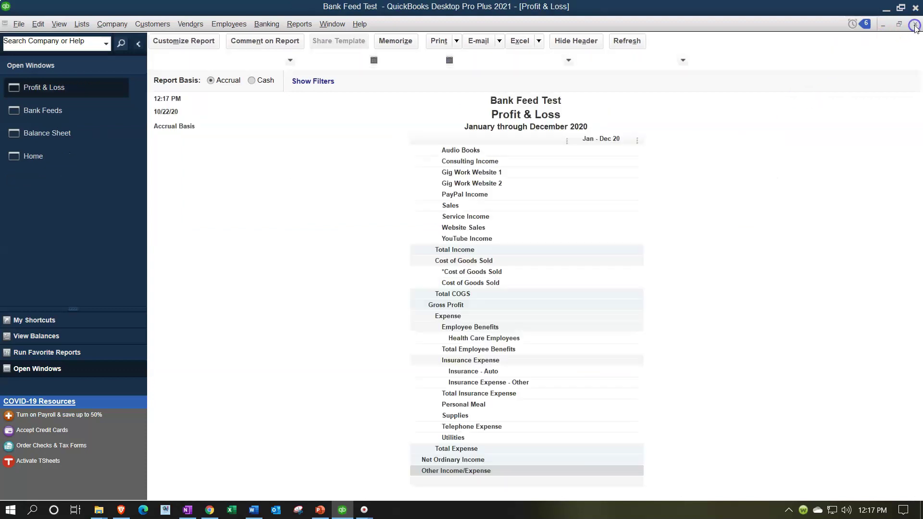
Review the remaining unrecognized credit card transactions and the credit card and checking balances on the Balance Sheet.
click(66, 112)
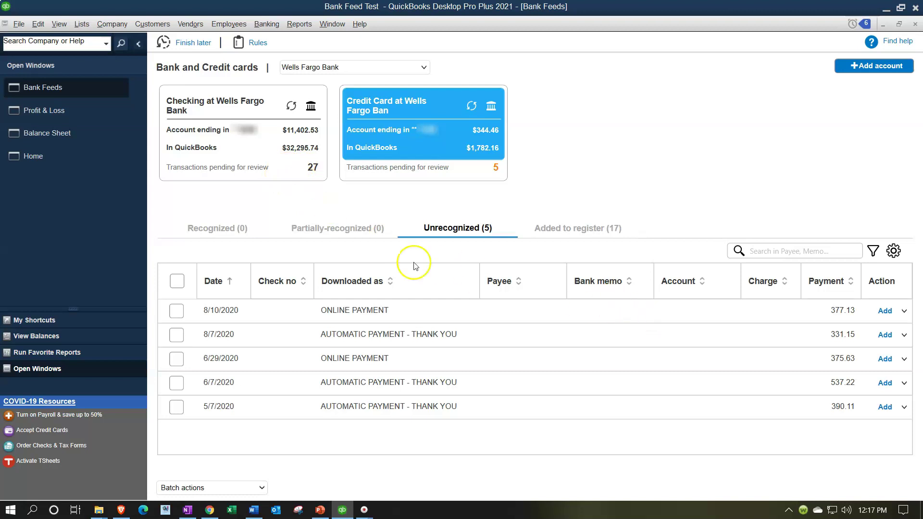
click(86, 138)
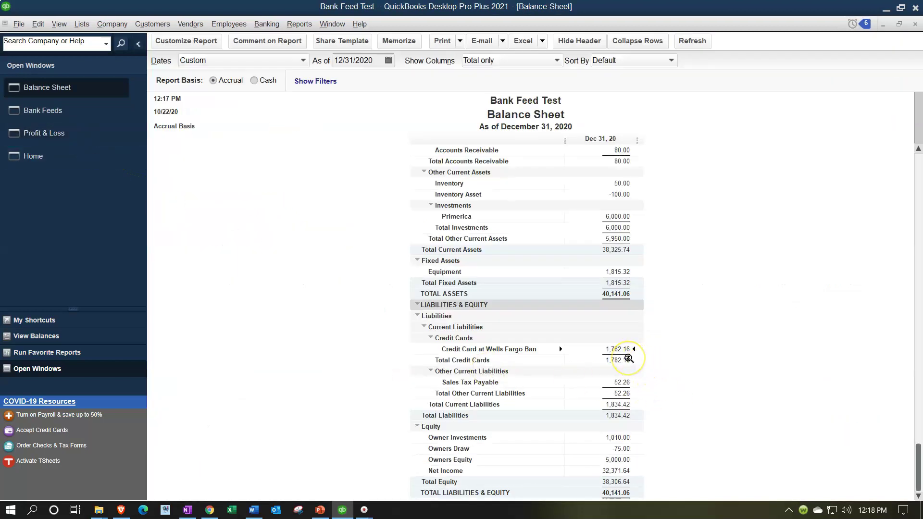
scroll(629, 358, up, 2)
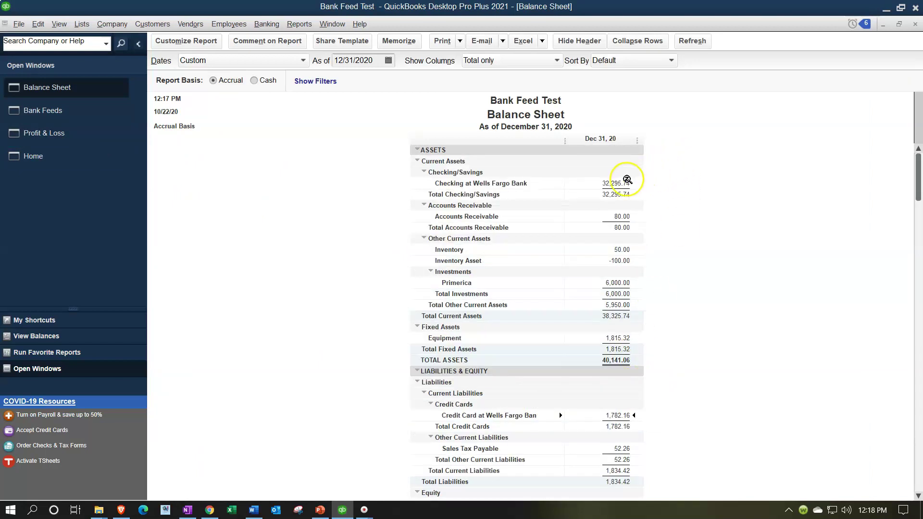